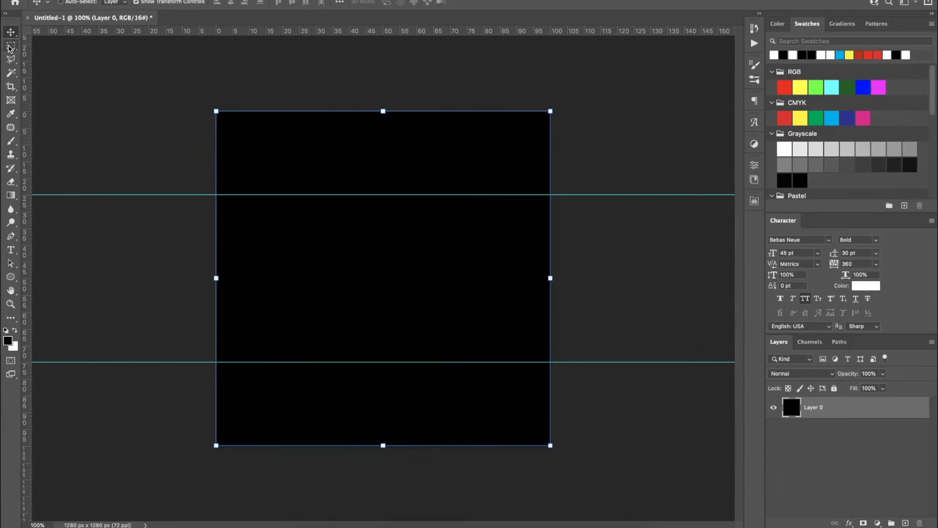
- Select the full-width area between the two guides with the Rectangular Marquee, delete it from Layer 0 and deselect
{"action": "left_click", "coordinate": [55, 71]}
{"action": "right_click", "coordinate": [8, 46]}
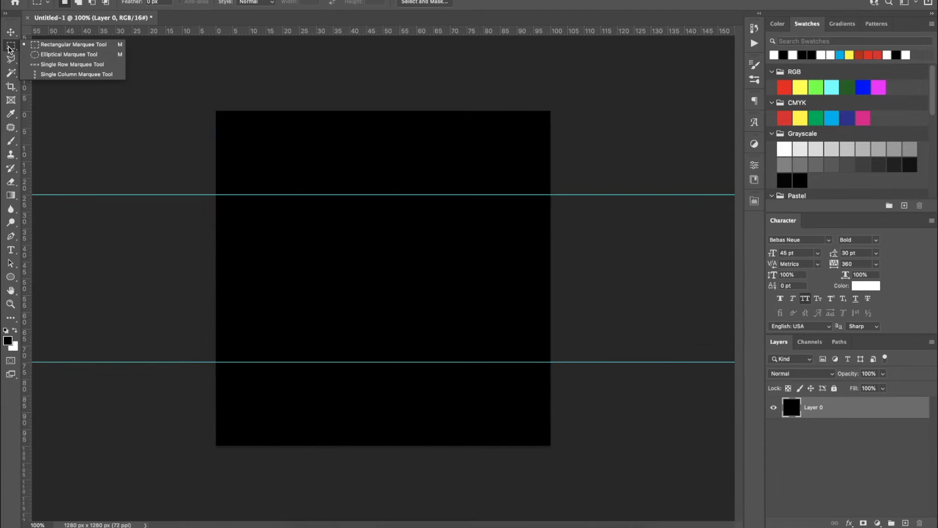
{"action": "left_click", "coordinate": [60, 47]}
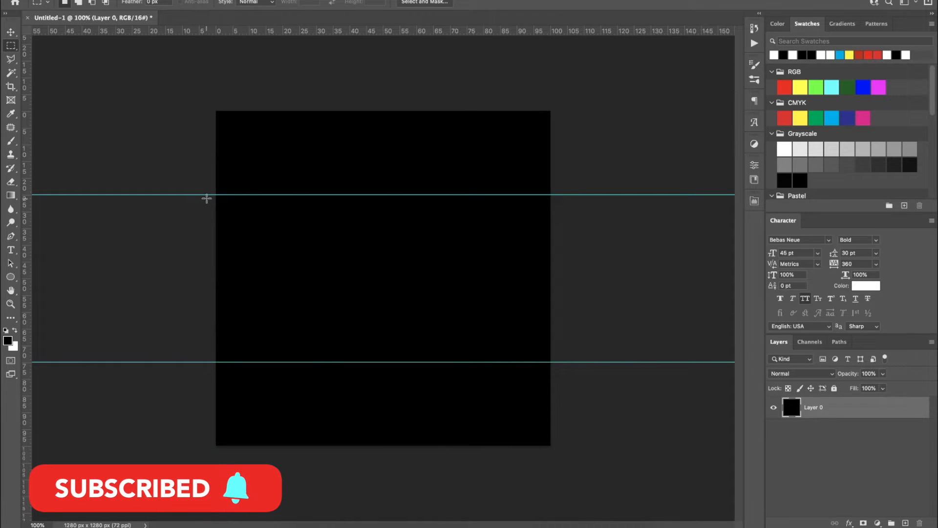
{"action": "left_click_drag", "start_coordinate": [216, 194], "coordinate": [606, 362]}
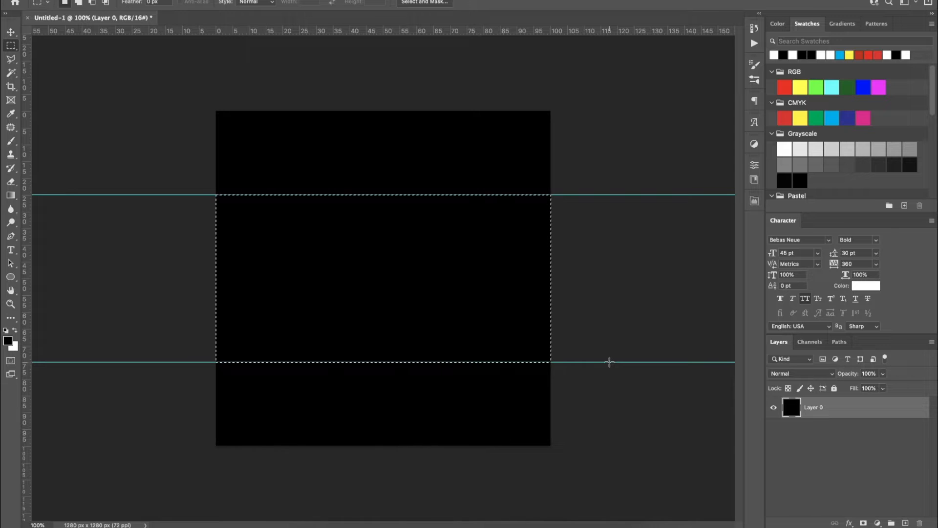
{"action": "key", "text": "Delete"}
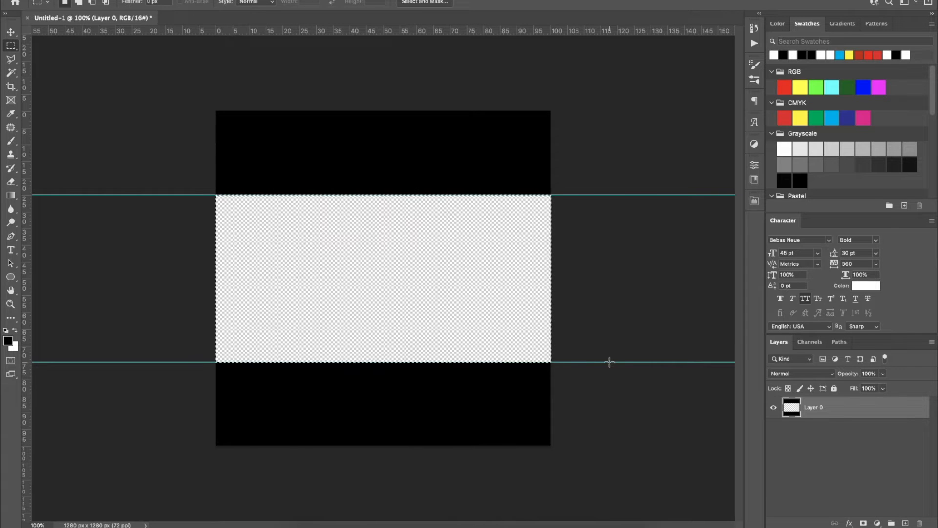
{"action": "key", "text": "ctrl+d"}
- Select the black bar above the upper guide with the Magic Wand and copy it to its own layer
{"action": "key", "text": "w"}
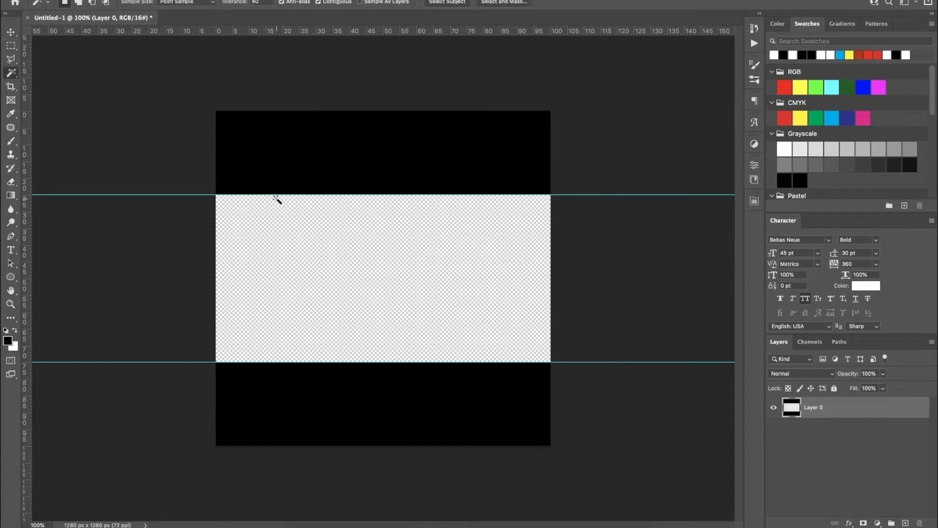
{"action": "left_click", "coordinate": [266, 155]}
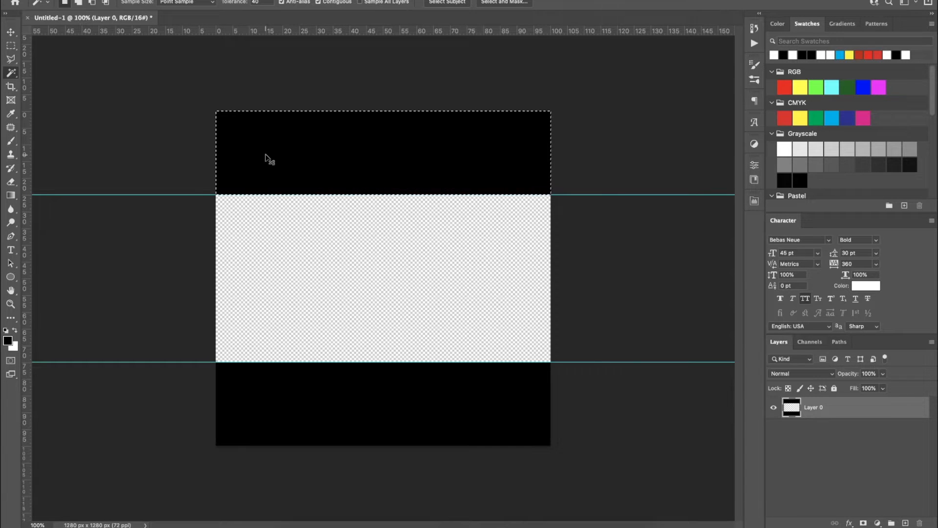
{"action": "key", "text": "ctrl+j"}
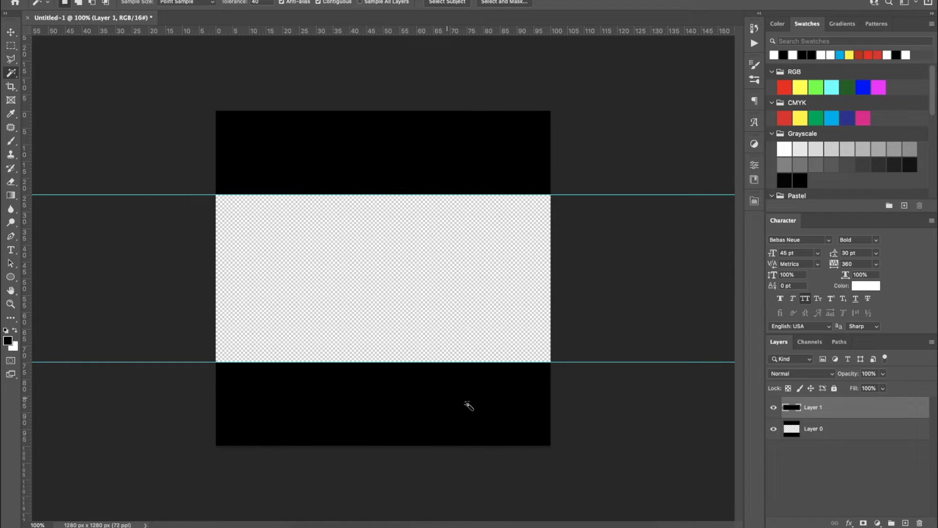
- Select the black bar below the lower guide and copy it from Layer 0 to its own layer
{"action": "left_click", "coordinate": [432, 425]}
{"action": "key", "text": "ctrl+j"}
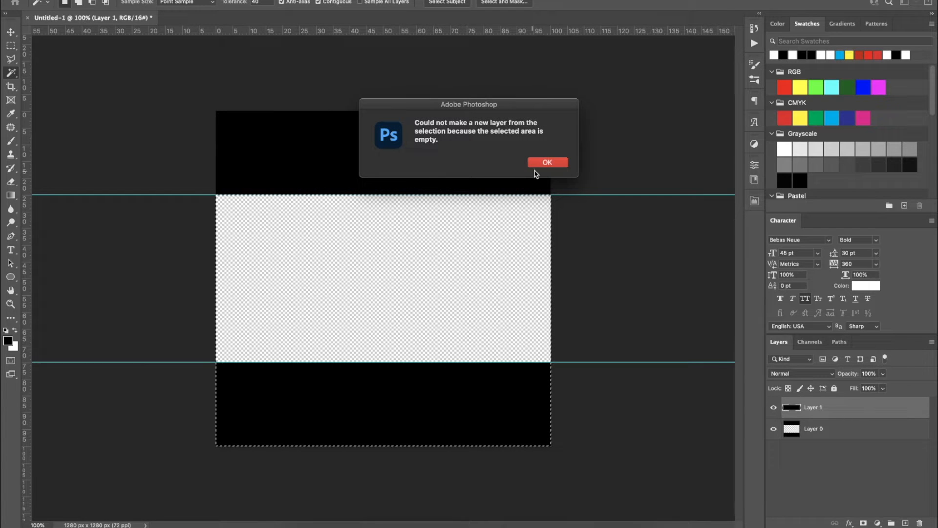
{"action": "left_click", "coordinate": [540, 163]}
{"action": "left_click", "coordinate": [850, 435]}
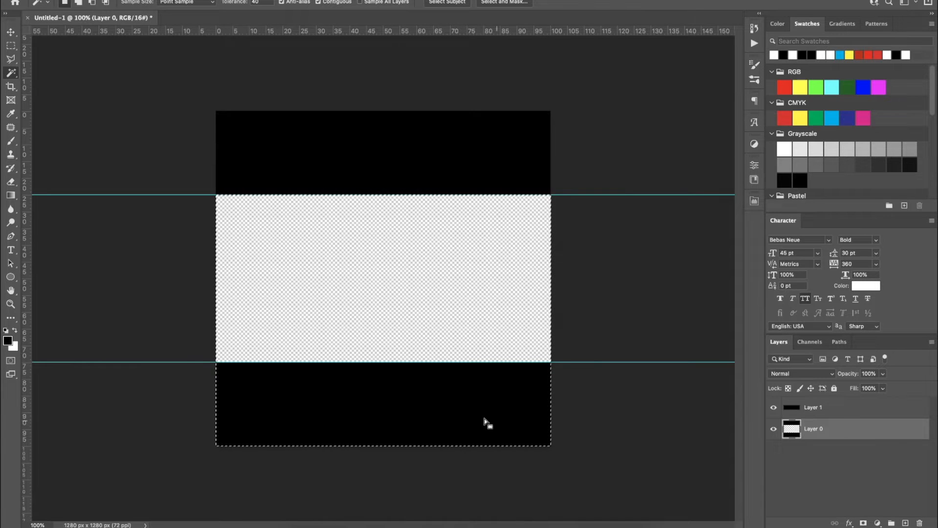
{"action": "key", "text": "ctrl+j"}
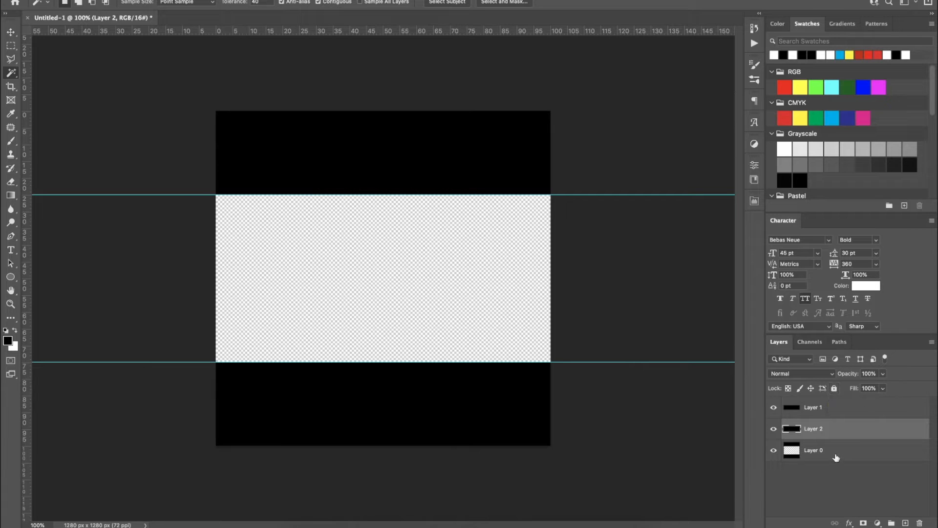
- Group the two copied bar layers and name the group Grabs
{"action": "left_click", "coordinate": [834, 409], "text": "shift"}
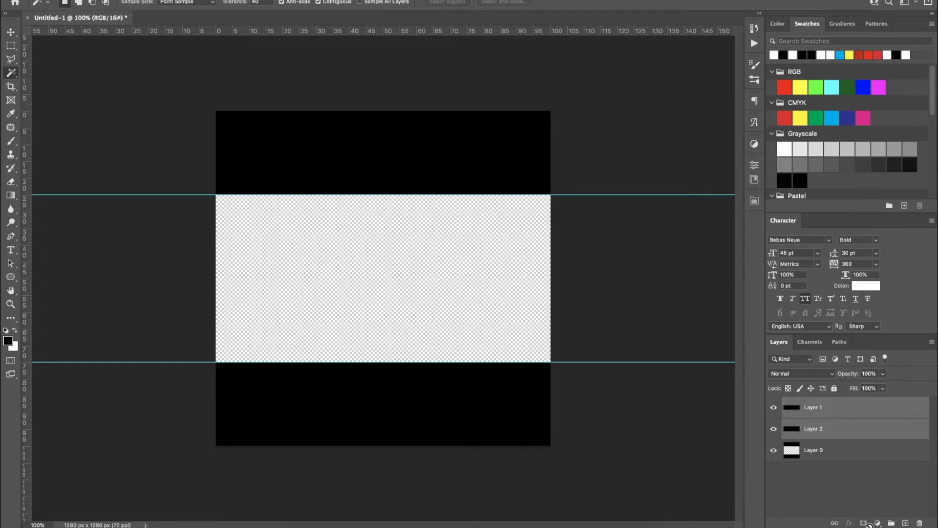
{"action": "left_click", "coordinate": [892, 523]}
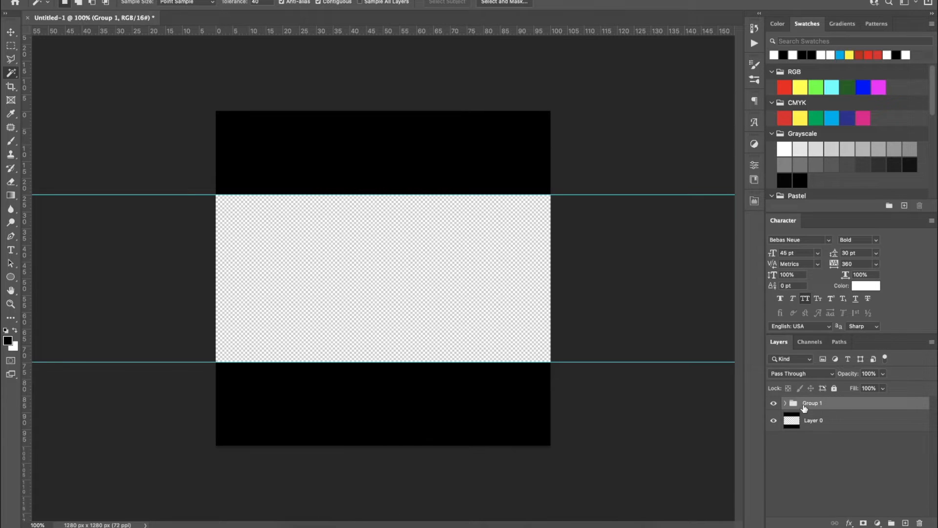
{"action": "type", "text": "Grabs"}
{"action": "key", "text": "Return"}
- Expand the Grabs group and rename Layer 2 to Bottom and Layer 1 to Top
{"action": "left_click", "coordinate": [786, 404]}
{"action": "double_click", "coordinate": [830, 444]}
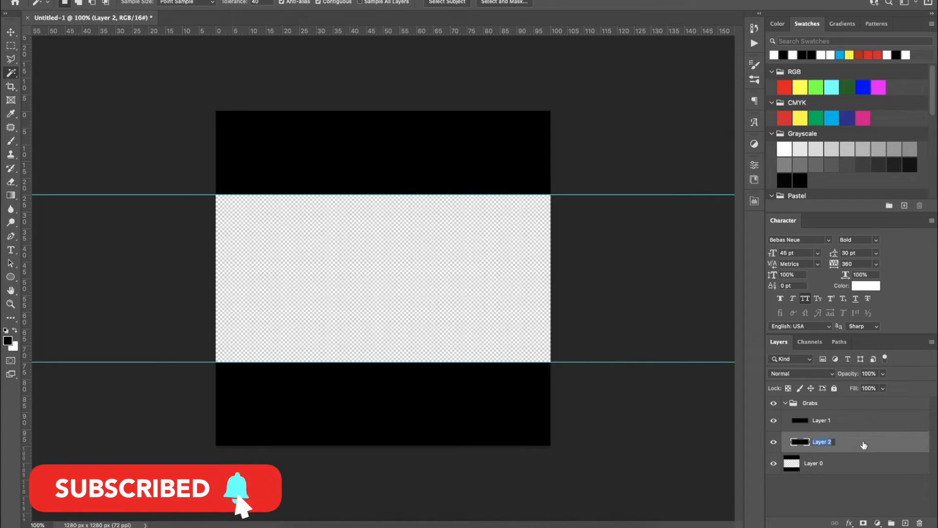
{"action": "type", "text": "B"}
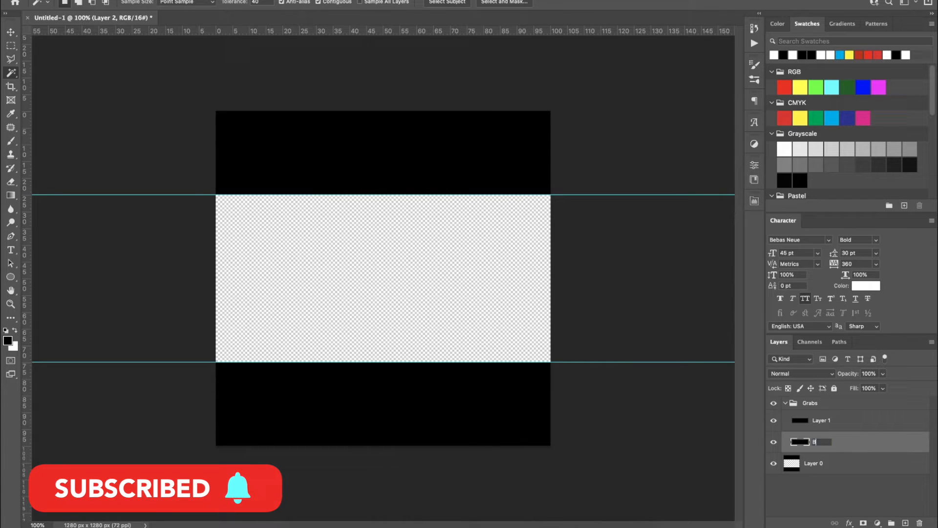
{"action": "type", "text": "ottom"}
{"action": "key", "text": "Return"}
{"action": "double_click", "coordinate": [823, 422]}
{"action": "type", "text": "Top"}
{"action": "key", "text": "Return"}
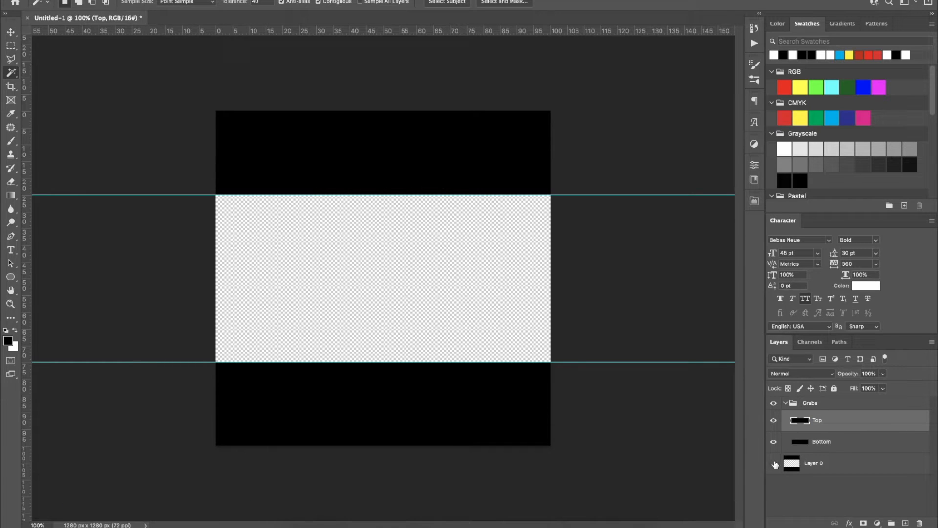
- Hide Layer 0, check the Top and Bottom layers by toggling their visibility, and collapse the Grabs group
{"action": "left_click", "coordinate": [774, 422]}
{"action": "left_click", "coordinate": [774, 422]}
{"action": "left_click", "coordinate": [774, 423]}
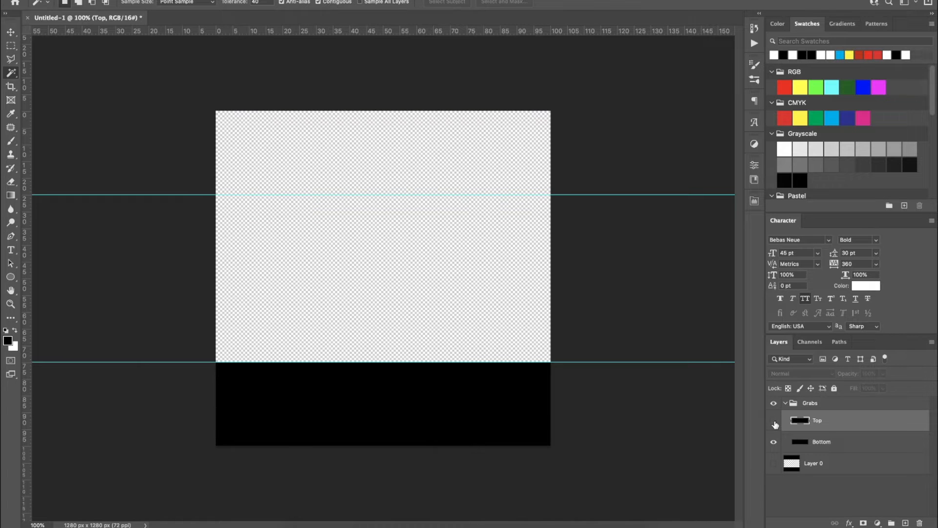
{"action": "left_click", "coordinate": [774, 424]}
{"action": "left_click", "coordinate": [774, 443]}
{"action": "left_click", "coordinate": [774, 442]}
{"action": "left_click", "coordinate": [774, 443]}
{"action": "left_click", "coordinate": [774, 442]}
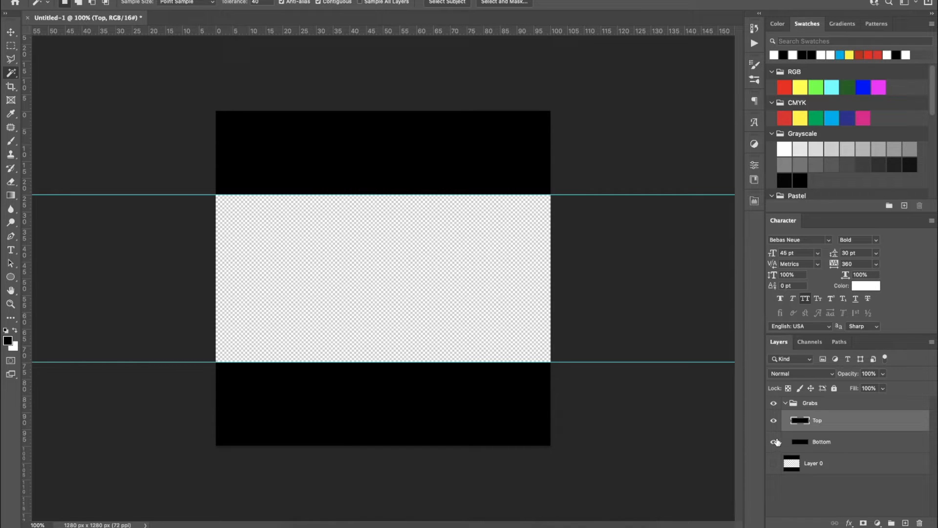
{"action": "left_click", "coordinate": [785, 404]}
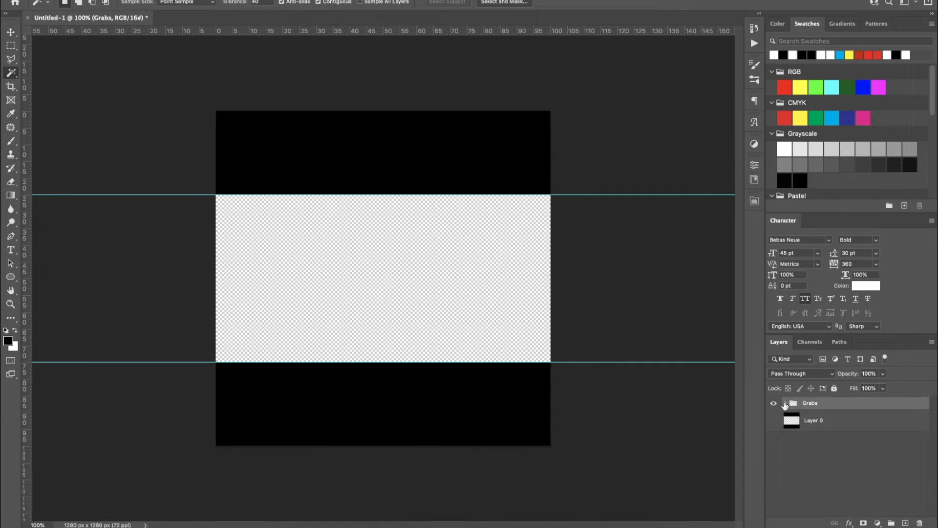
- Switch to Final Cut Pro and look through the music video clips in the IG Preview timeline
{"action": "mouse_move", "coordinate": [435, 523]}
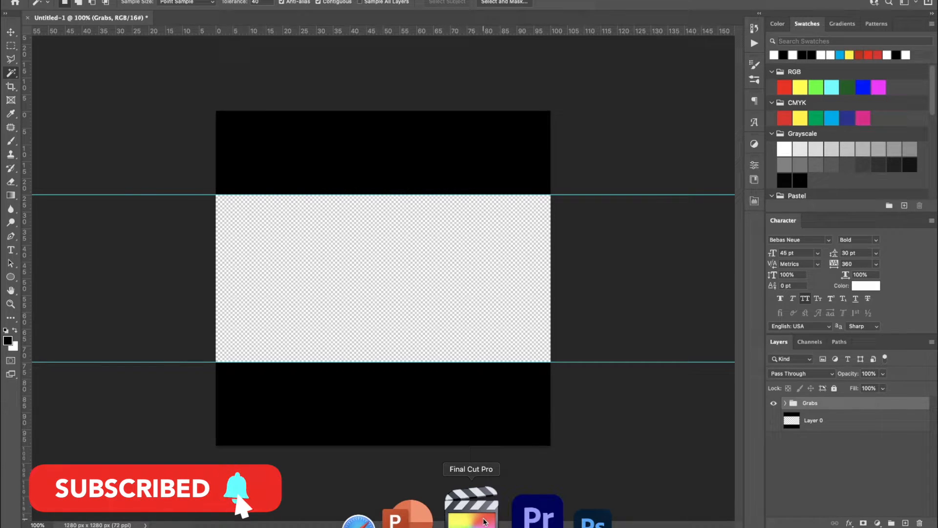
{"action": "left_click", "coordinate": [484, 522]}
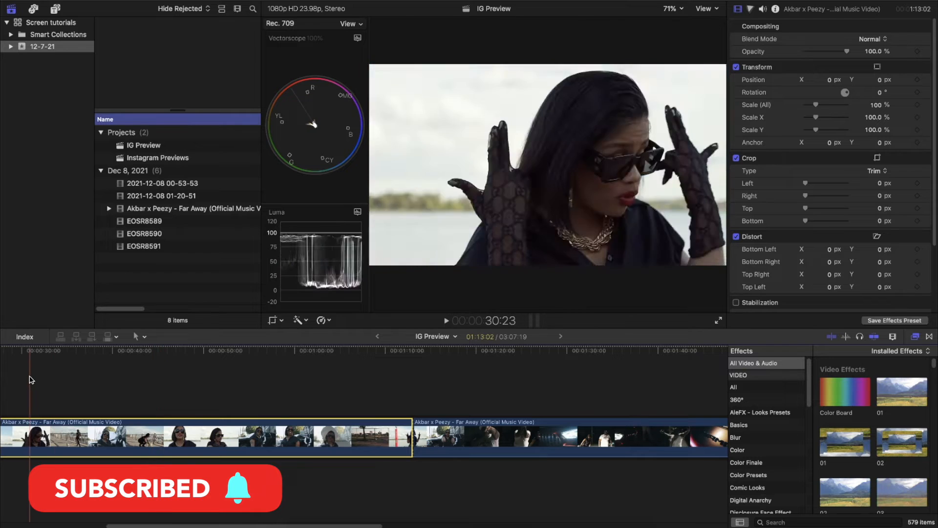
{"action": "scroll", "coordinate": [49, 392], "scroll_direction": "left", "scroll_amount": 5}
{"action": "scroll", "coordinate": [31, 380], "scroll_direction": "right", "scroll_amount": 2}
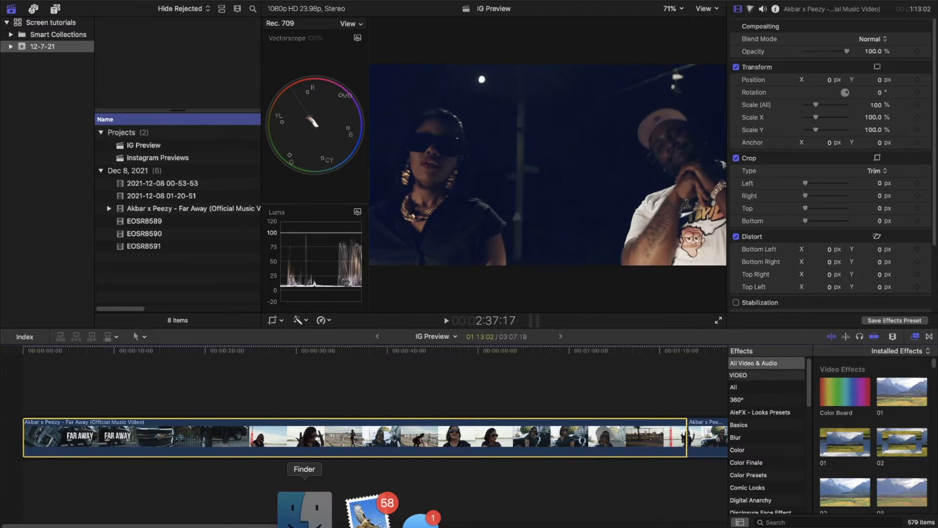
- Place 24.tiff from the Finder's Screen Grab folder into the Photoshop document, moved down to cover the lower black bar
{"action": "left_click", "coordinate": [298, 511]}
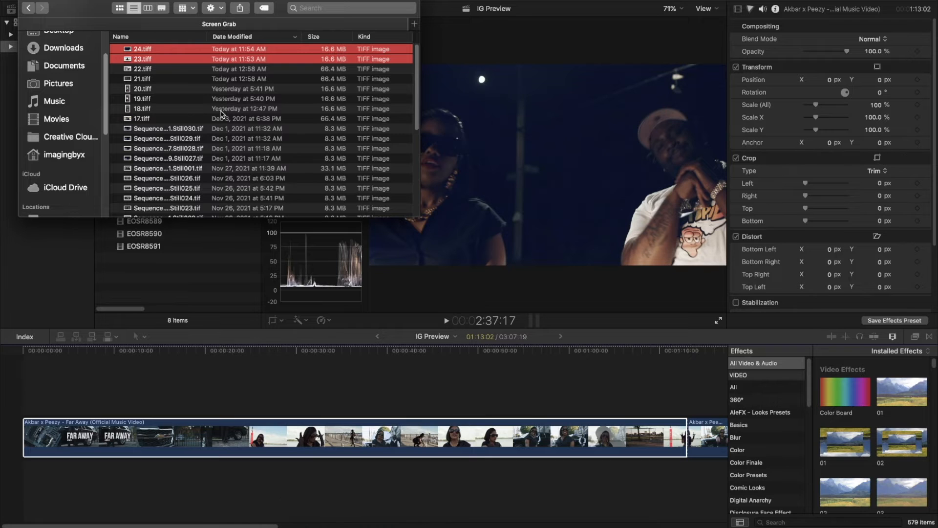
{"action": "left_click", "coordinate": [517, 514]}
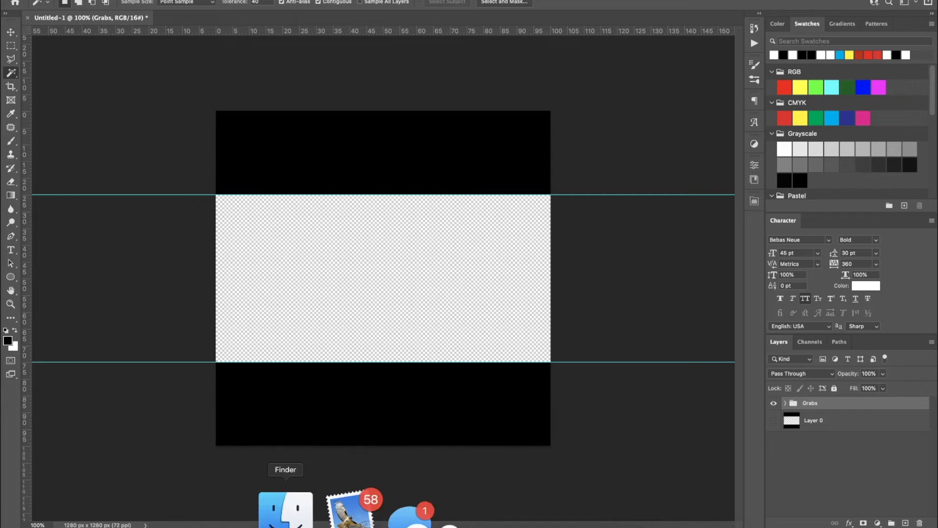
{"action": "left_click", "coordinate": [311, 511]}
{"action": "left_click_drag", "start_coordinate": [166, 49], "coordinate": [430, 293]}
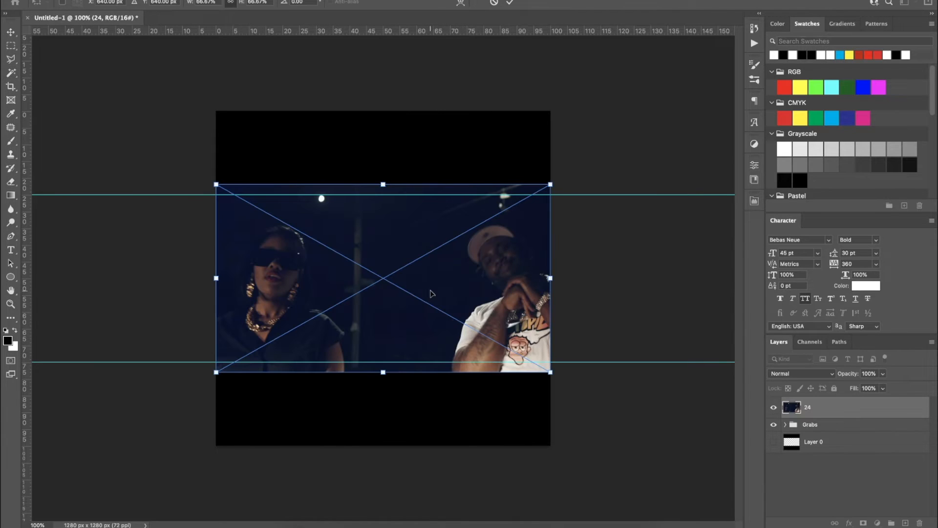
{"action": "left_click_drag", "start_coordinate": [429, 280], "coordinate": [431, 406]}
{"action": "key", "text": "Return"}
- Place the 23.tiff still over the upper black bar, with its centre at Y about 210 px
{"action": "left_click_drag", "start_coordinate": [437, 314], "coordinate": [428, 218]}
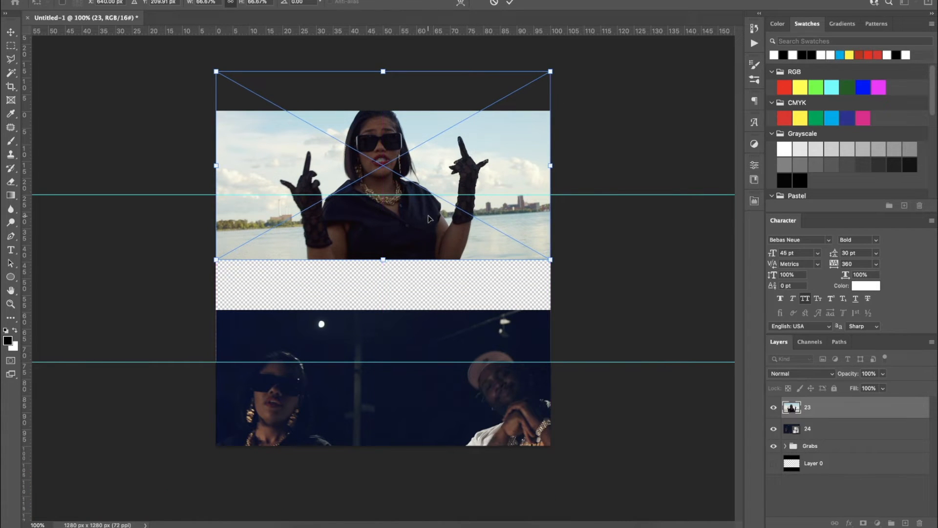
{"action": "key", "text": "Return"}
{"action": "key", "text": "w"}
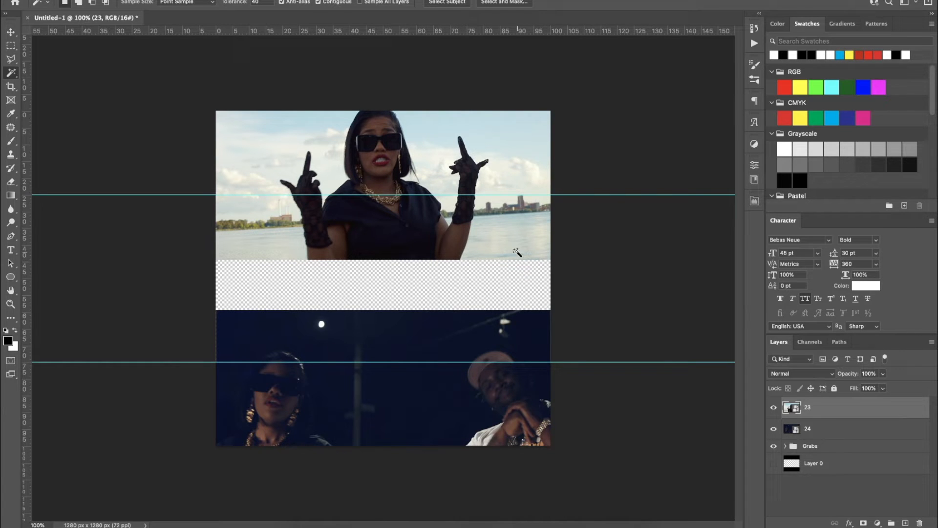
- Move layer 24 into the Grabs group directly above Bottom and clip it to that layer
{"action": "left_click", "coordinate": [784, 446]}
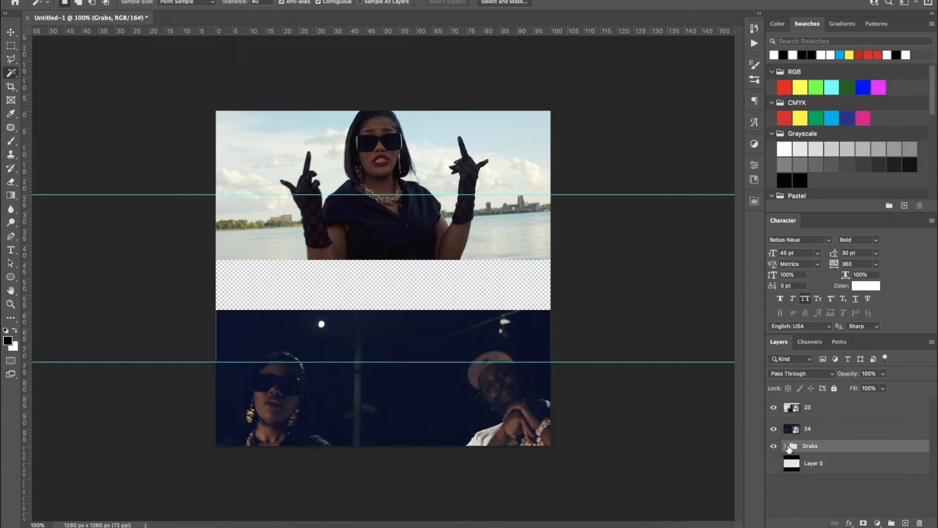
{"action": "left_click", "coordinate": [785, 445]}
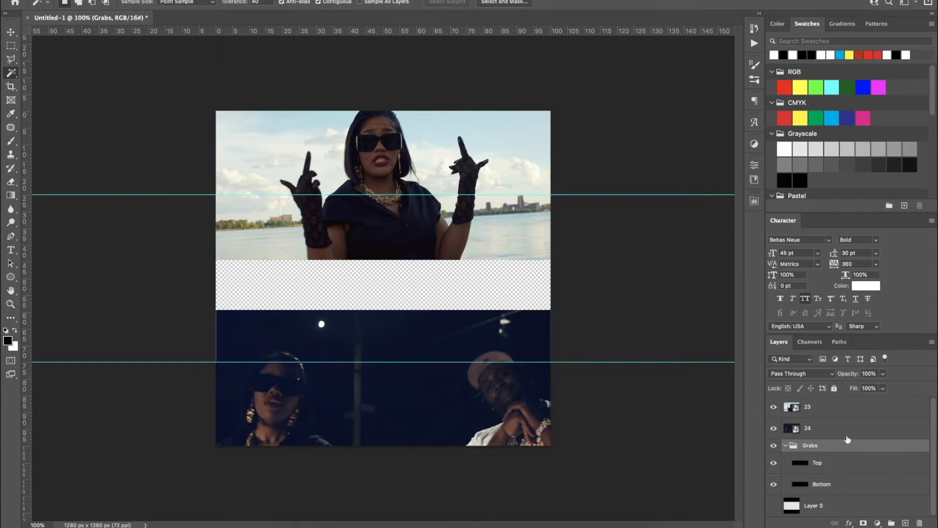
{"action": "left_click_drag", "start_coordinate": [838, 433], "coordinate": [835, 470]}
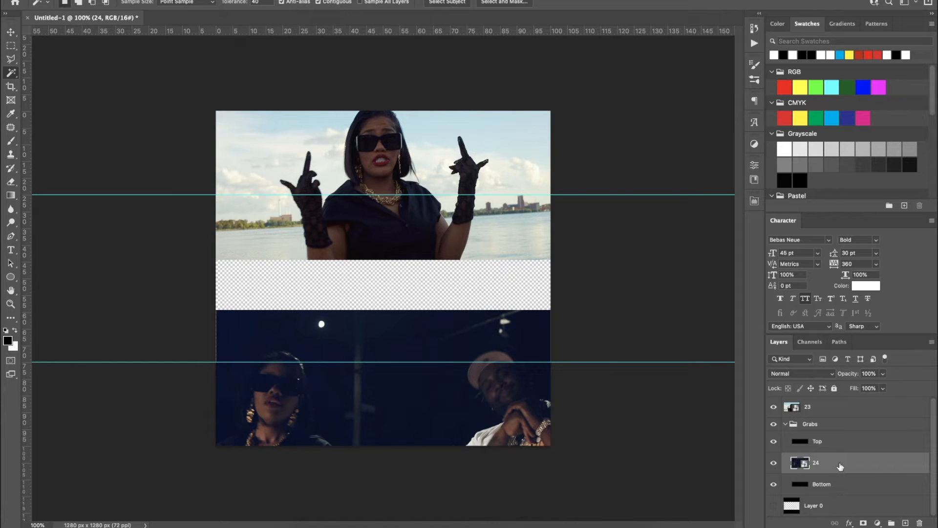
{"action": "right_click", "coordinate": [840, 466]}
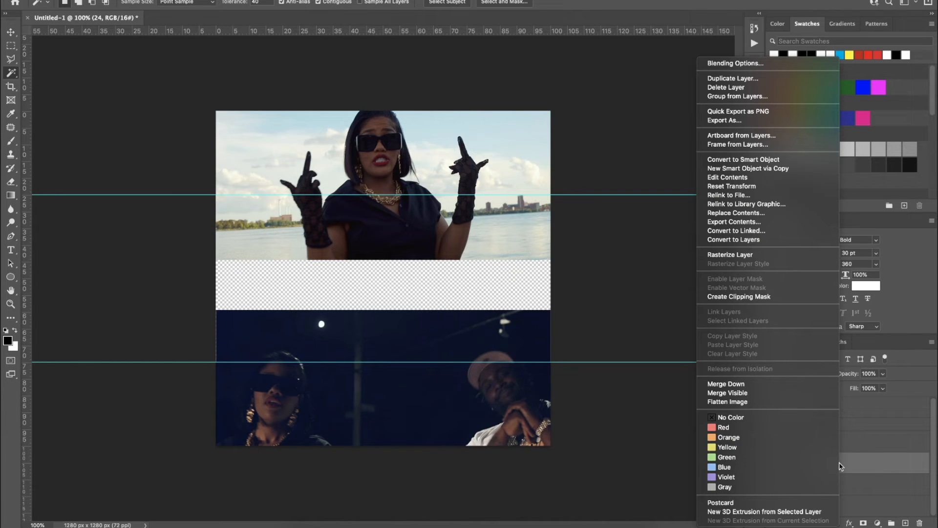
{"action": "left_click", "coordinate": [720, 297]}
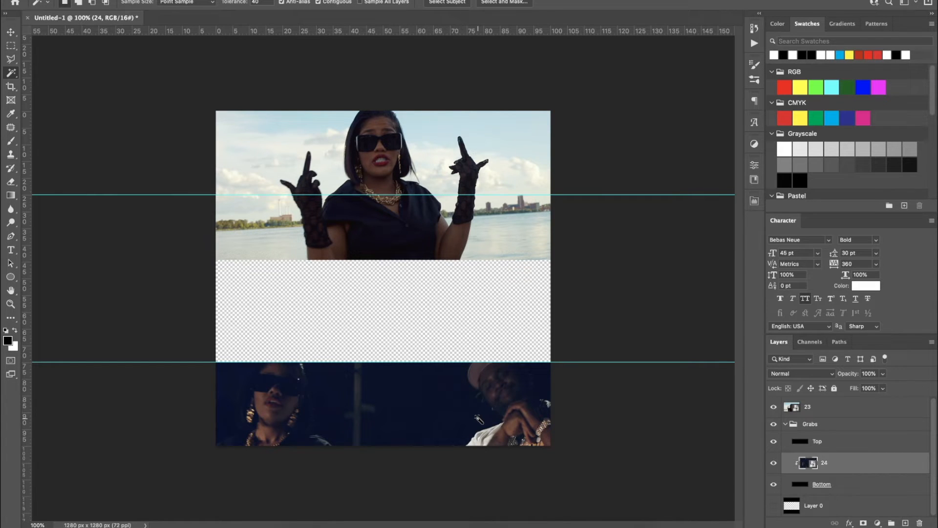
- Move layer 23 into the Grabs group directly above Top and clip it to that layer
{"action": "left_click", "coordinate": [830, 411]}
{"action": "left_click_drag", "start_coordinate": [830, 411], "coordinate": [834, 439]}
{"action": "right_click", "coordinate": [837, 421]}
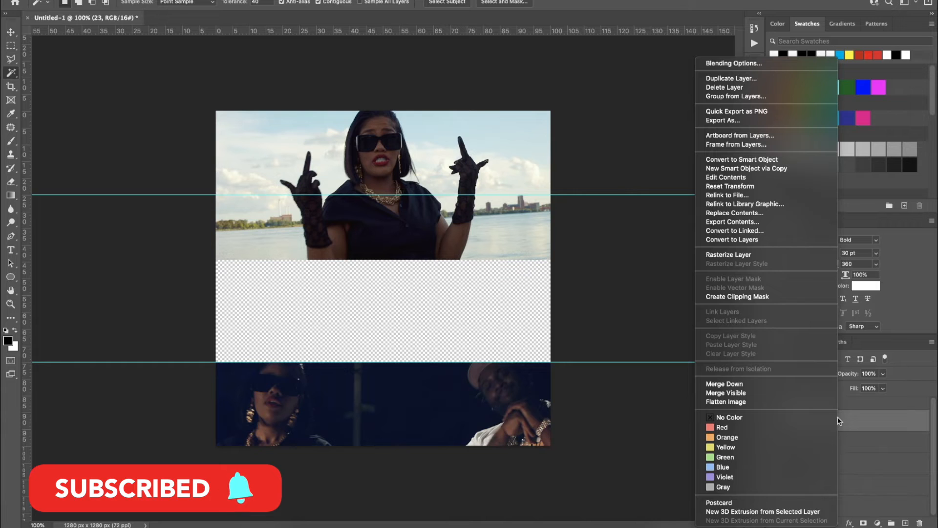
{"action": "left_click", "coordinate": [766, 298]}
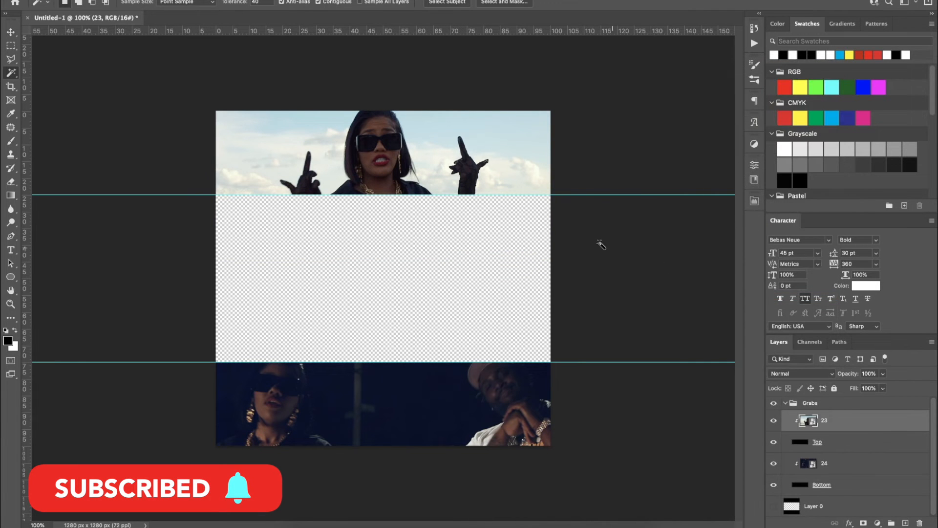
- Add the text "AKBAR V X PEEZY" over the upper still, near the canvas's upper-left corner
{"action": "key", "text": "t"}
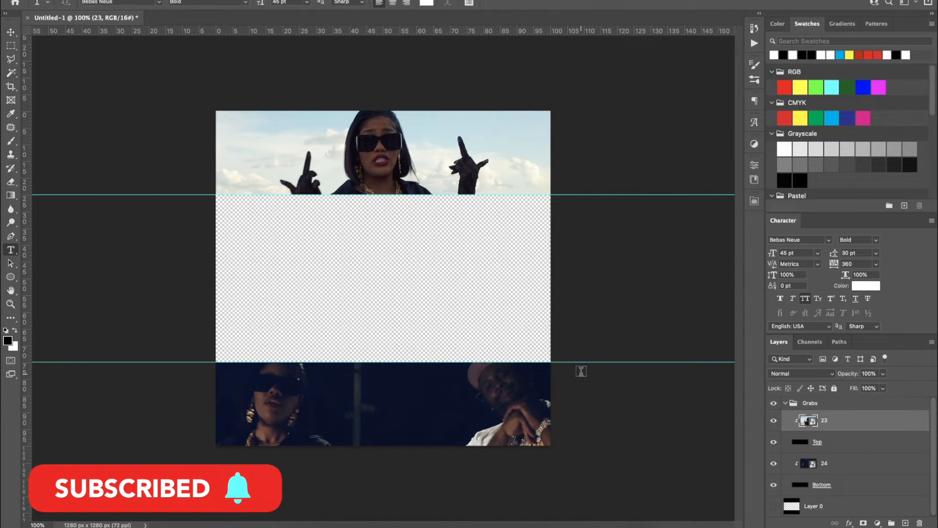
{"action": "left_click", "coordinate": [233, 133]}
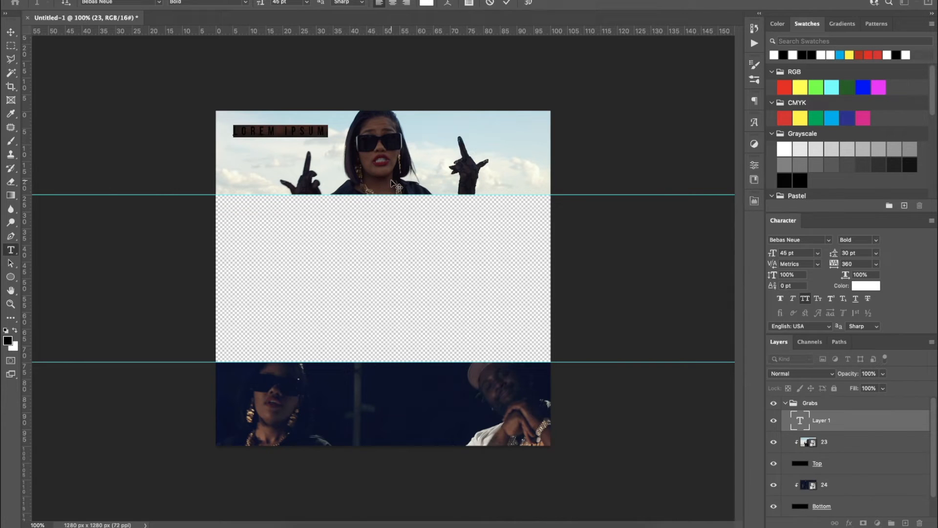
{"action": "type", "text": "AKBAR V"}
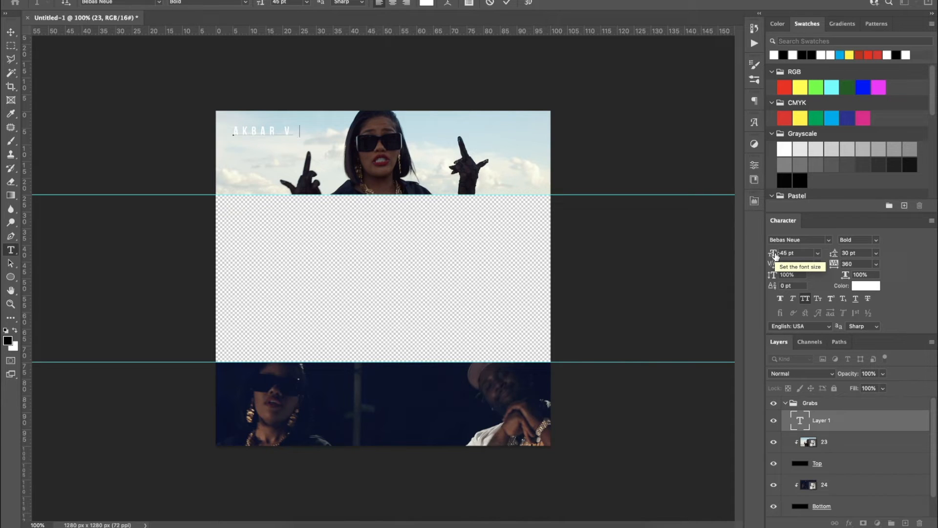
{"action": "type", "text": " I"}
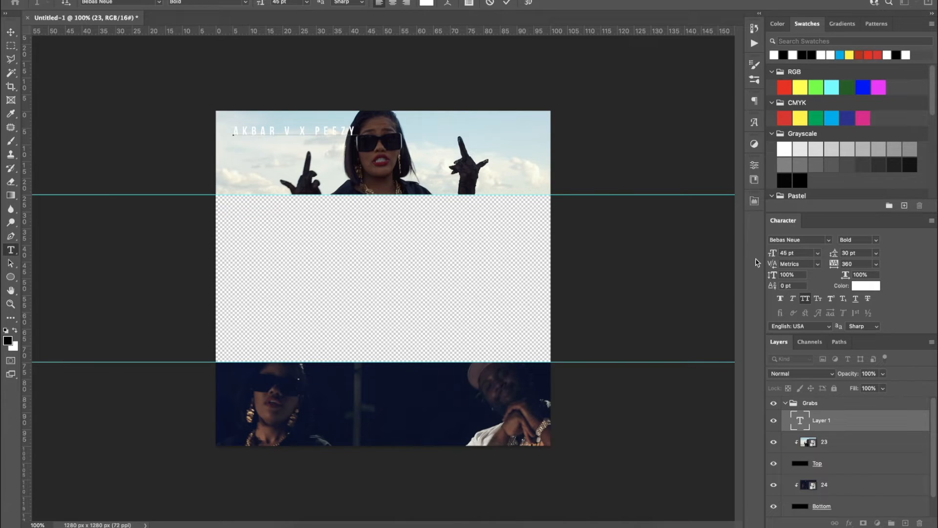
{"action": "left_click_drag", "start_coordinate": [353, 160], "coordinate": [342, 159]}
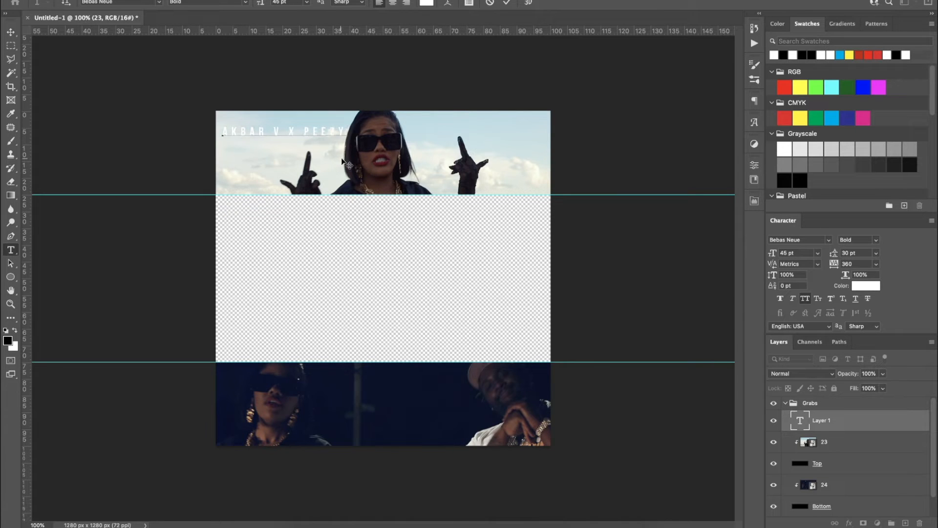
- Move the artist text layer out of the Grabs group to the top of the layer stack and collapse the group
{"action": "left_click", "coordinate": [884, 427]}
{"action": "left_click_drag", "start_coordinate": [860, 423], "coordinate": [848, 398]}
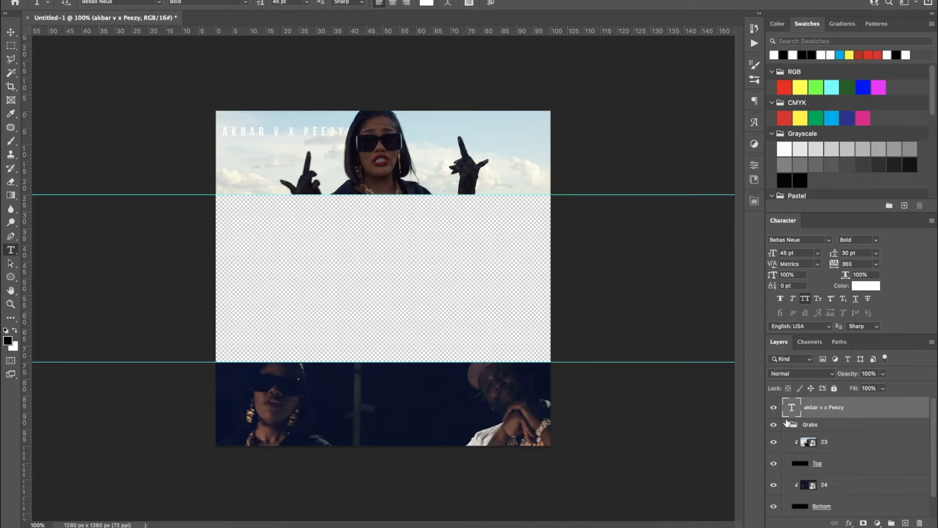
{"action": "left_click", "coordinate": [786, 425]}
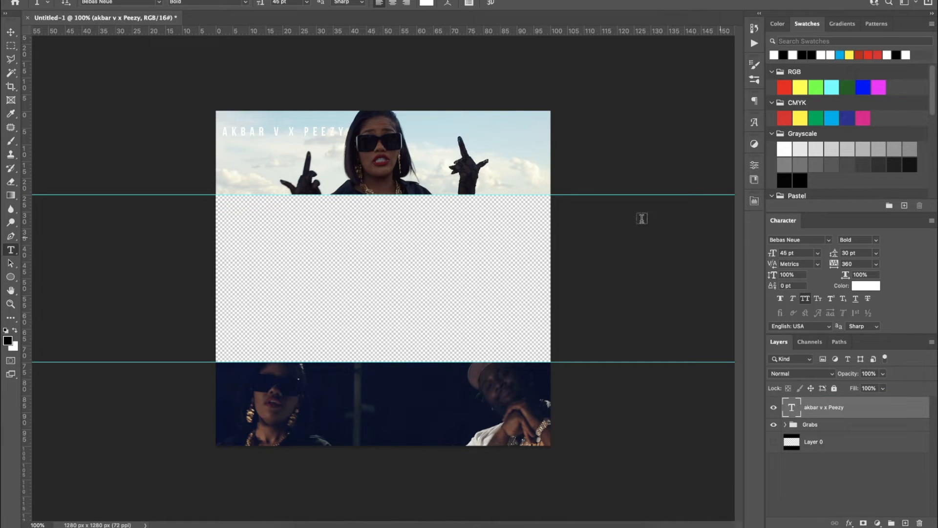
- Add the text "FAR AWAY" below the artist line, in Shapiro 95 Super Extd with tracking 0
{"action": "left_click", "coordinate": [236, 177]}
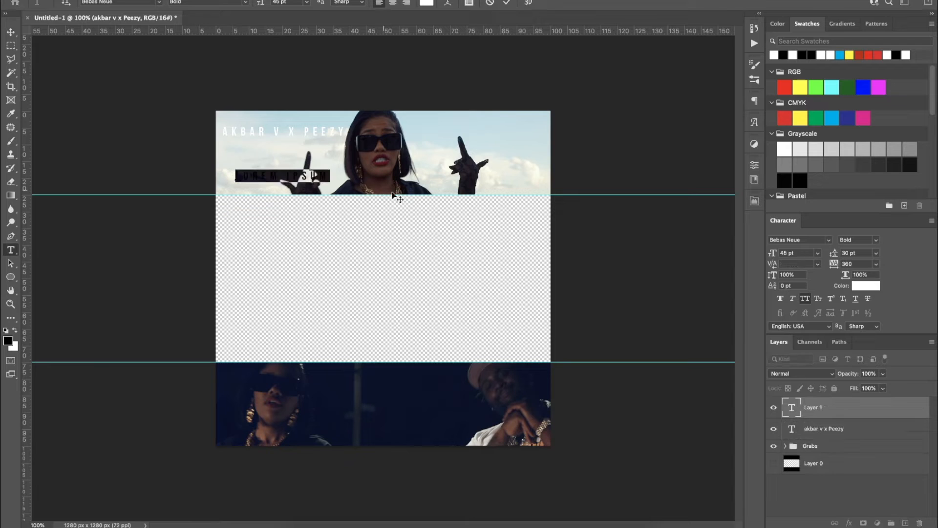
{"action": "type", "text": "ear"}
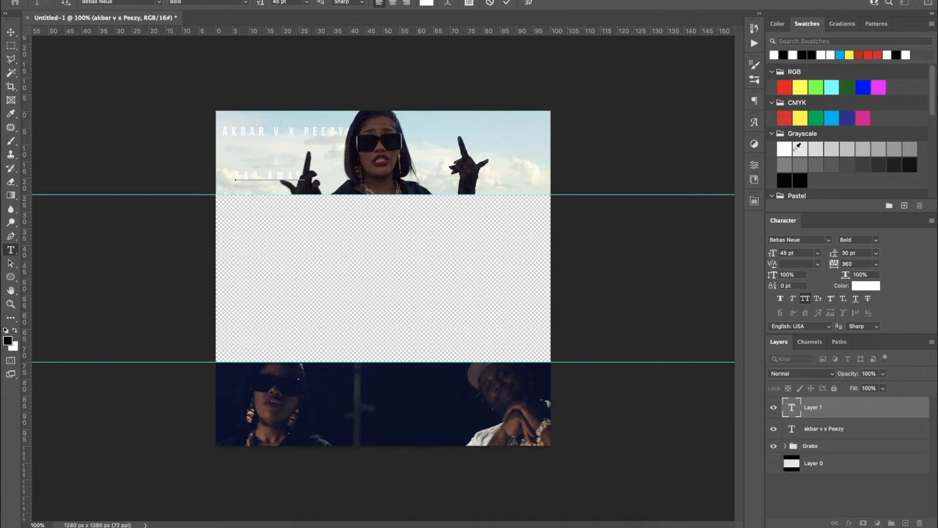
{"action": "left_click", "coordinate": [877, 264]}
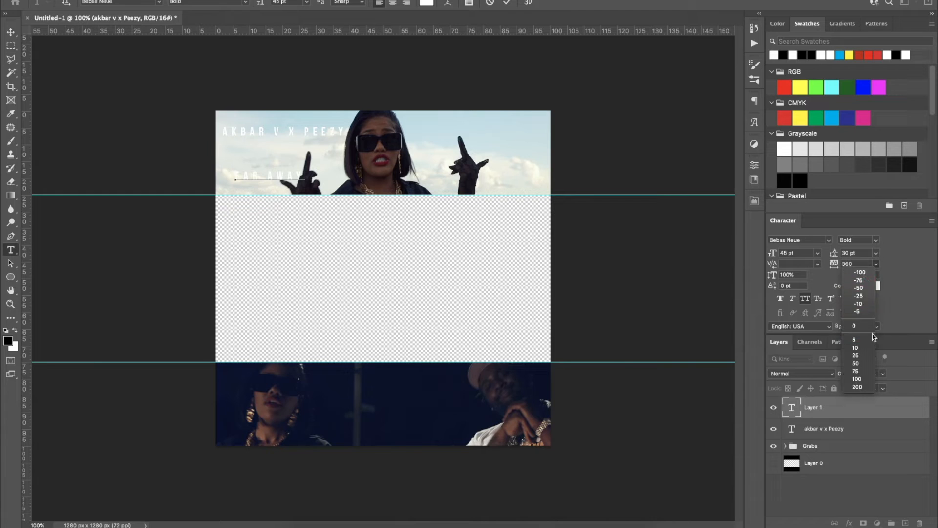
{"action": "left_click", "coordinate": [878, 427]}
{"action": "left_click", "coordinate": [879, 406]}
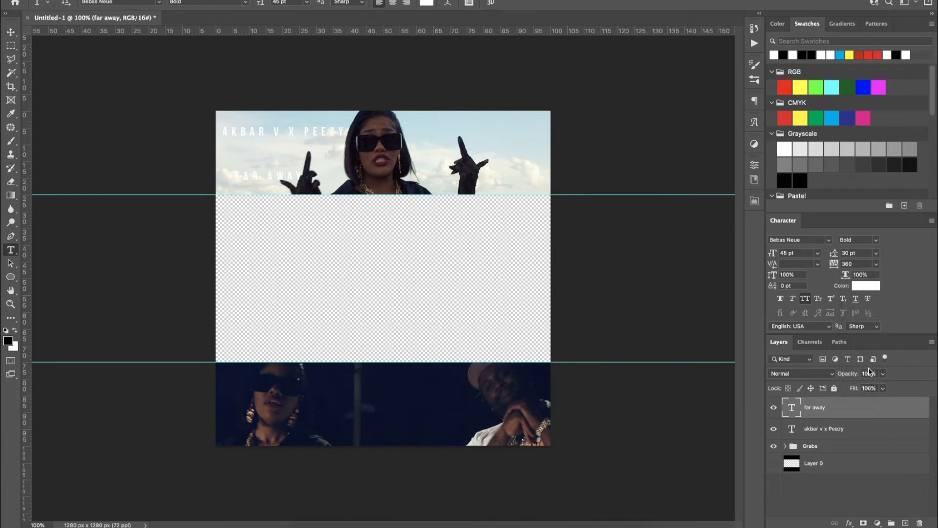
{"action": "left_click", "coordinate": [877, 265]}
{"action": "left_click", "coordinate": [857, 324]}
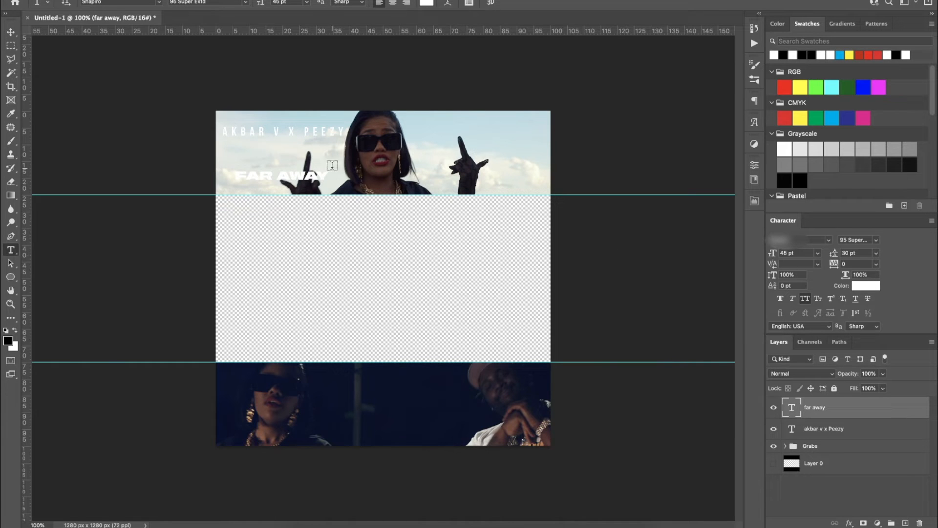
- Scale the FAR AWAY text to about 180% and place it in the lower-left corner of the upper still
{"action": "key", "text": "v"}
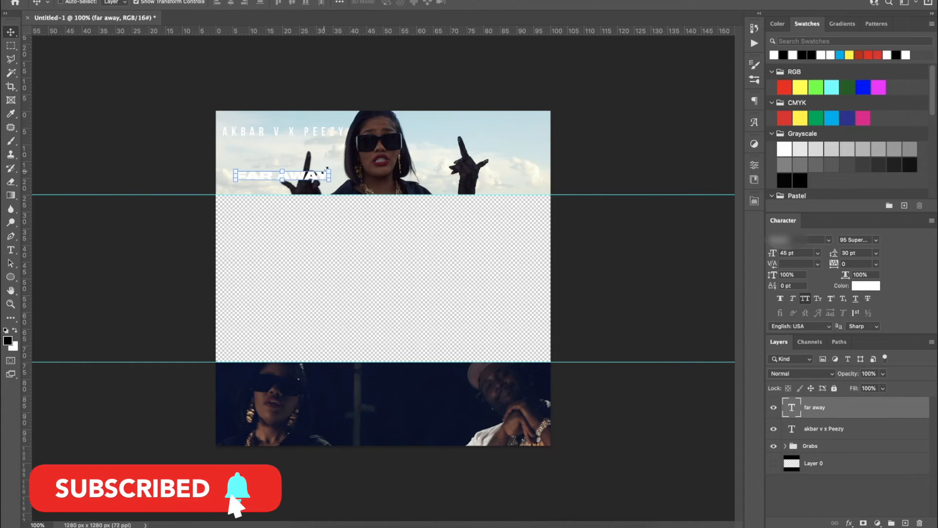
{"action": "left_click_drag", "start_coordinate": [328, 171], "coordinate": [361, 146]}
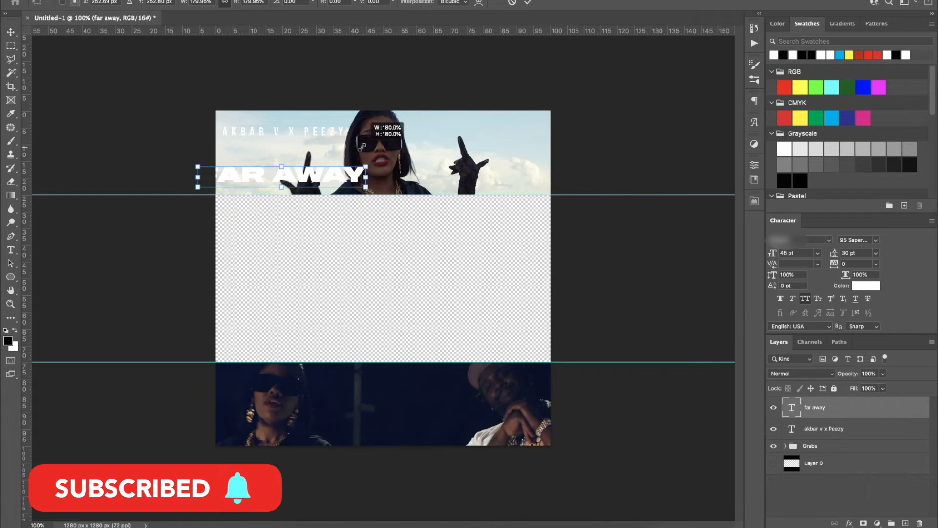
{"action": "left_click_drag", "start_coordinate": [333, 181], "coordinate": [359, 179]}
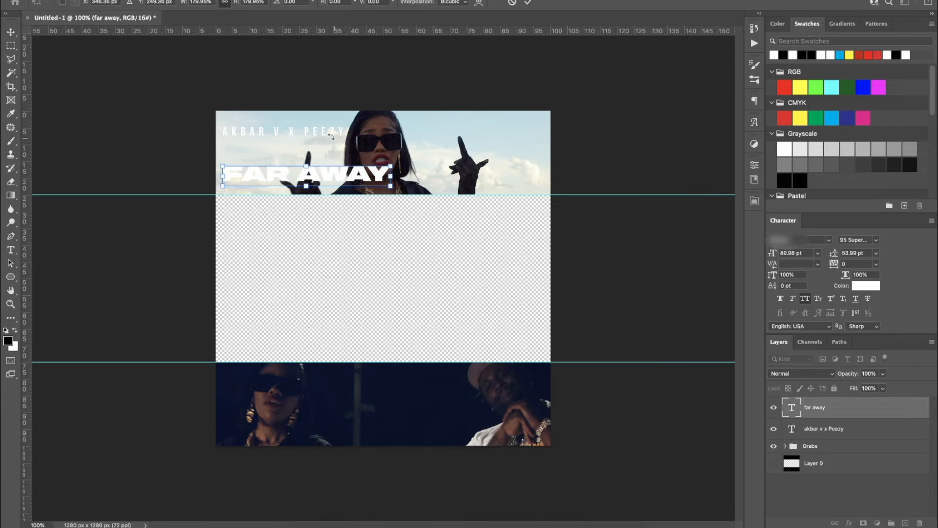
{"action": "left_click_drag", "start_coordinate": [343, 180], "coordinate": [338, 182]}
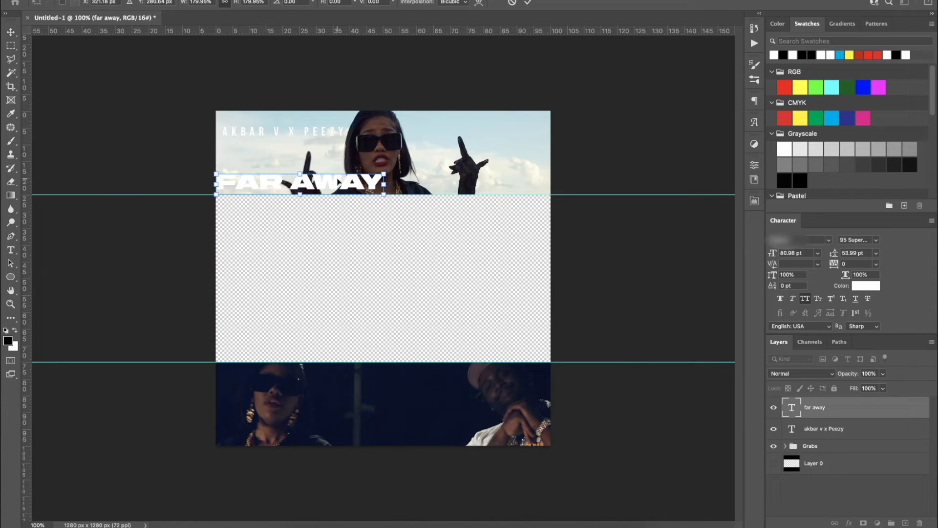
{"action": "key", "text": "Return"}
- Move the artist text just above FAR AWAY and give it a drop shadow with 40% opacity, 7 px distance, 9 px size and reduced spread
{"action": "left_click", "coordinate": [860, 429]}
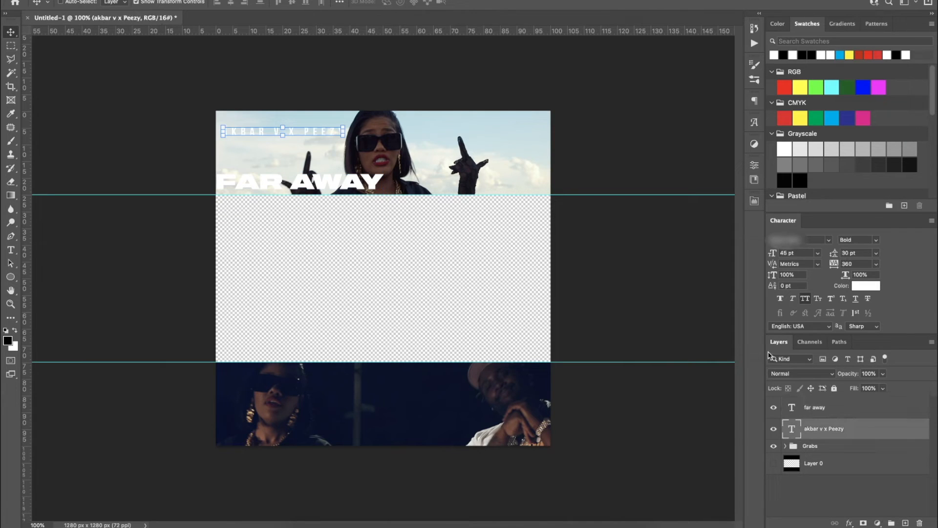
{"action": "left_click_drag", "start_coordinate": [319, 140], "coordinate": [334, 169]}
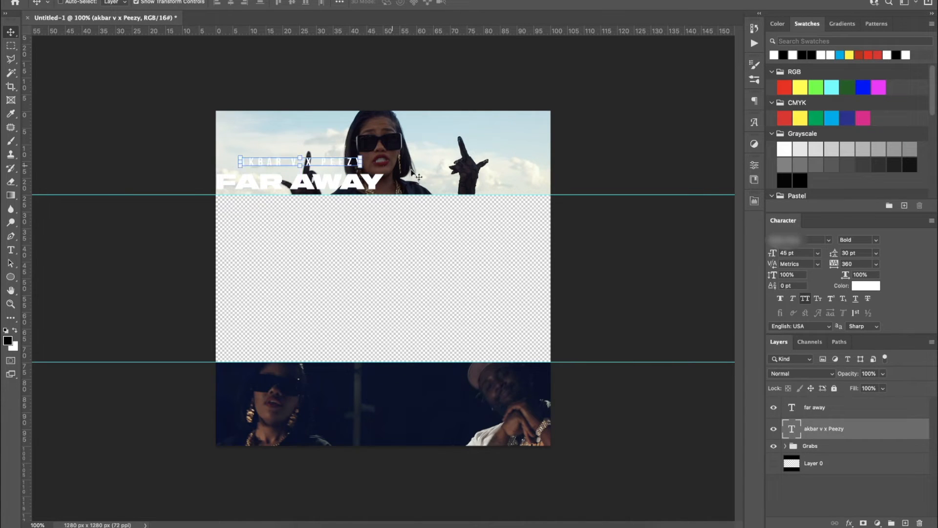
{"action": "double_click", "coordinate": [893, 436]}
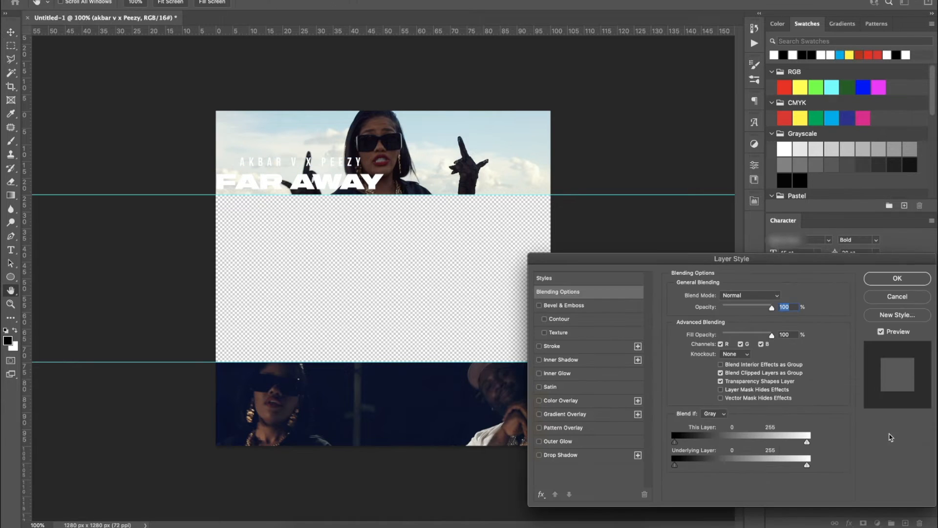
{"action": "left_click", "coordinate": [581, 456]}
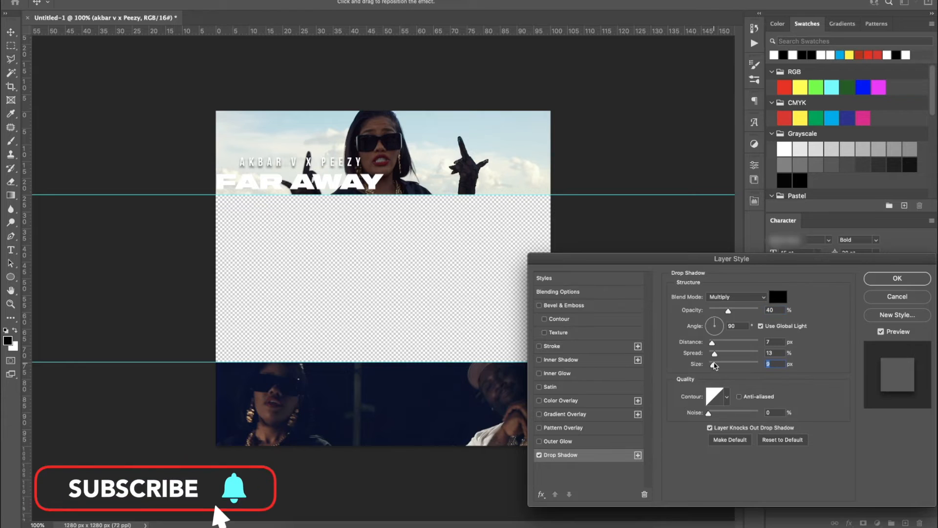
{"action": "left_click_drag", "start_coordinate": [714, 353], "coordinate": [711, 354]}
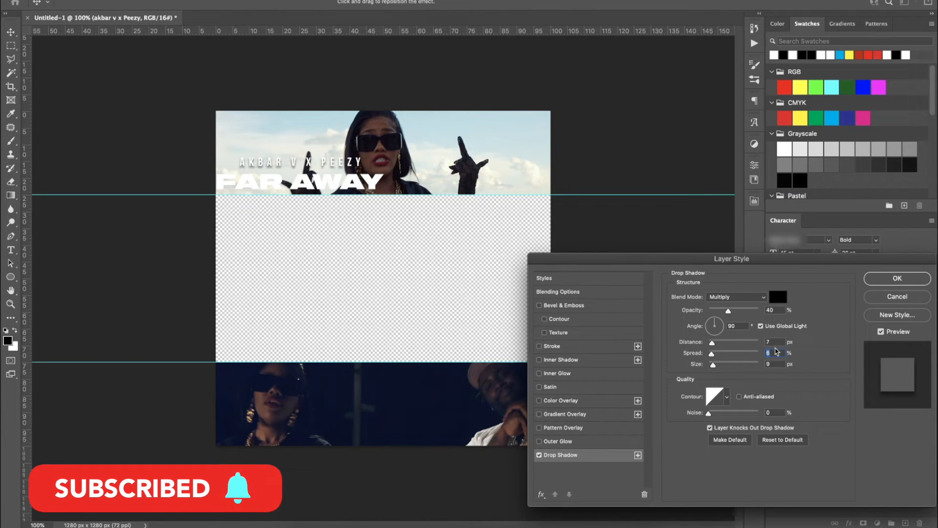
{"action": "left_click", "coordinate": [876, 282]}
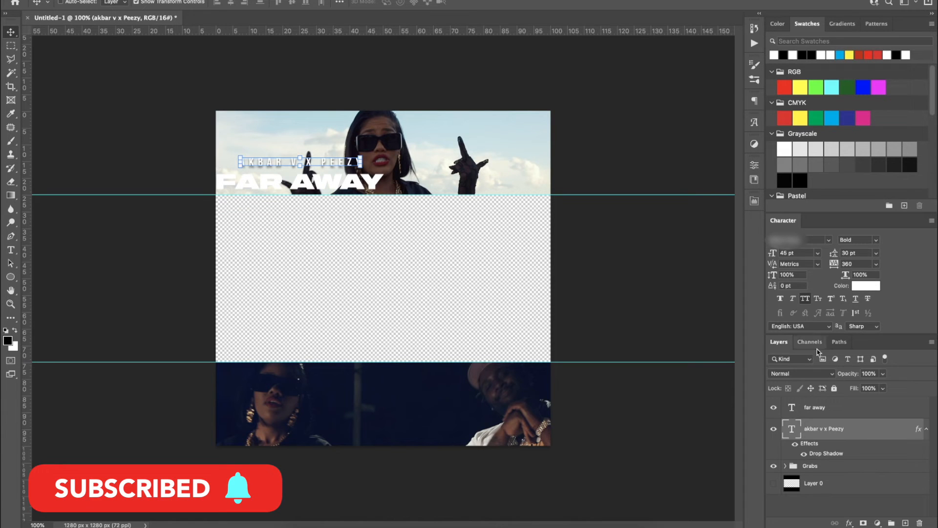
- Add a drop shadow with the existing shadow settings to the FAR AWAY text layer
{"action": "double_click", "coordinate": [826, 416]}
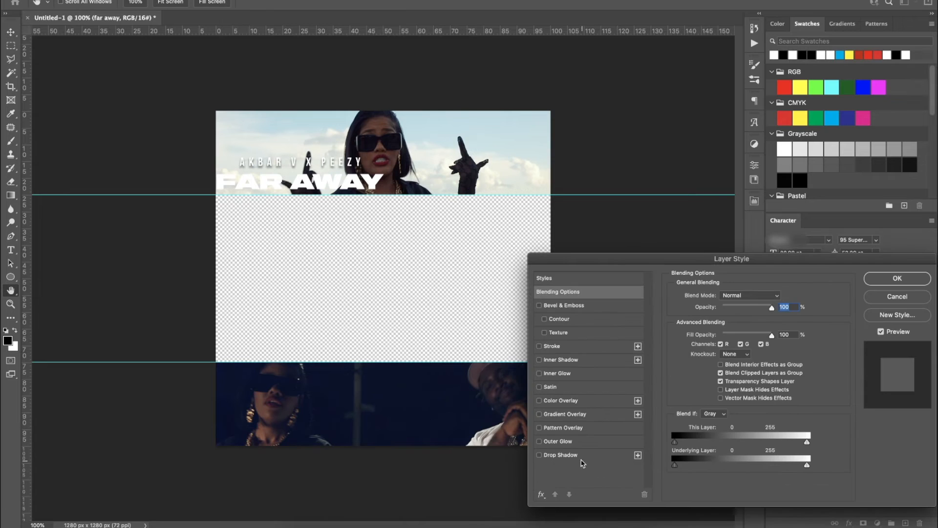
{"action": "left_click", "coordinate": [581, 457]}
{"action": "left_click", "coordinate": [878, 279]}
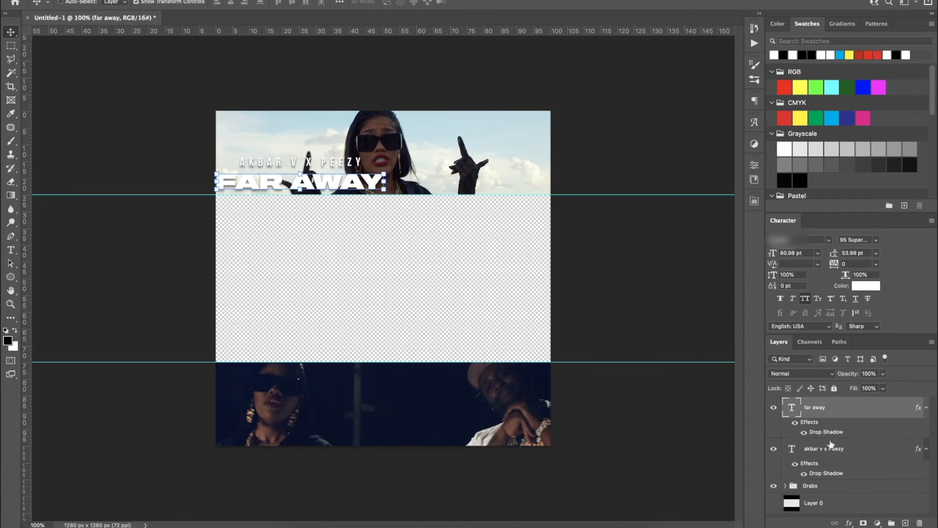
{"action": "left_click", "coordinate": [832, 448]}
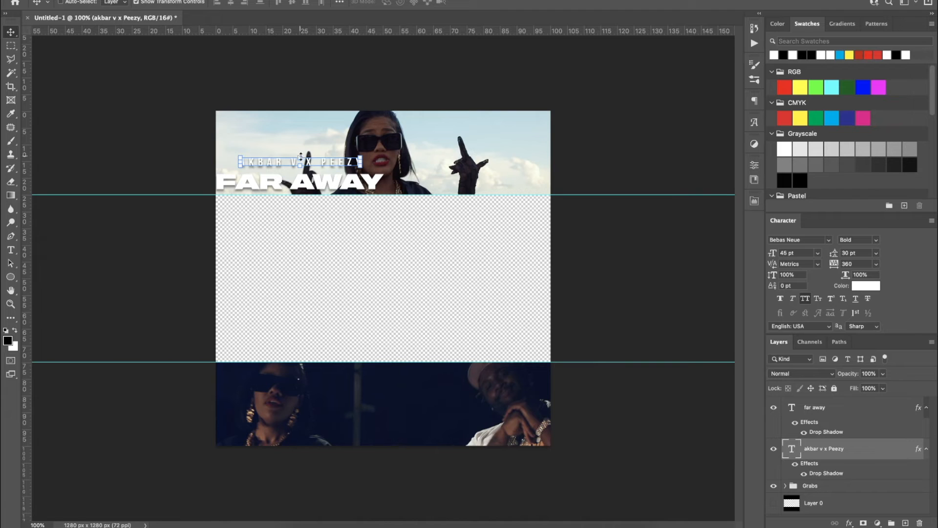
{"action": "left_click_drag", "start_coordinate": [311, 163], "coordinate": [312, 166]}
- Switch to Finder and place New Logo2.png from the Stamps folder in Pictures into the Photoshop document
{"action": "left_click", "coordinate": [306, 505]}
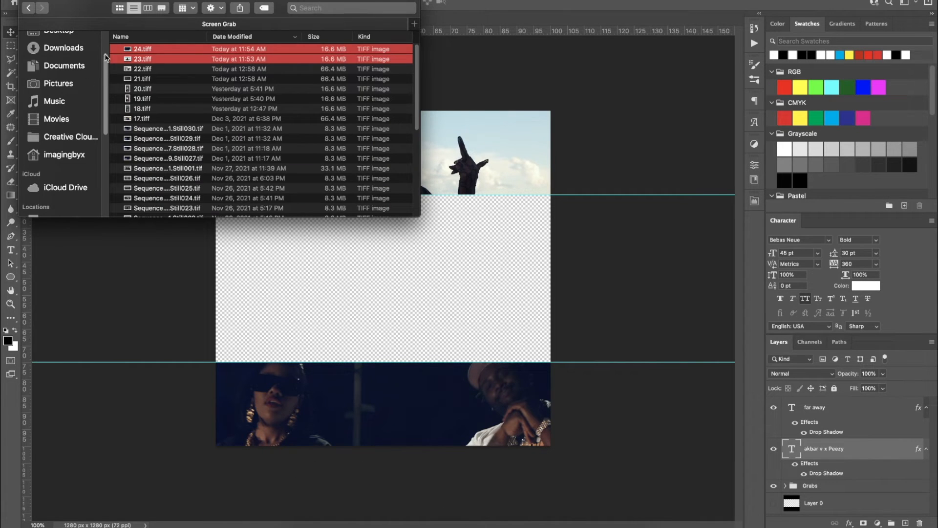
{"action": "scroll", "coordinate": [134, 71], "scroll_direction": "down", "scroll_amount": 10}
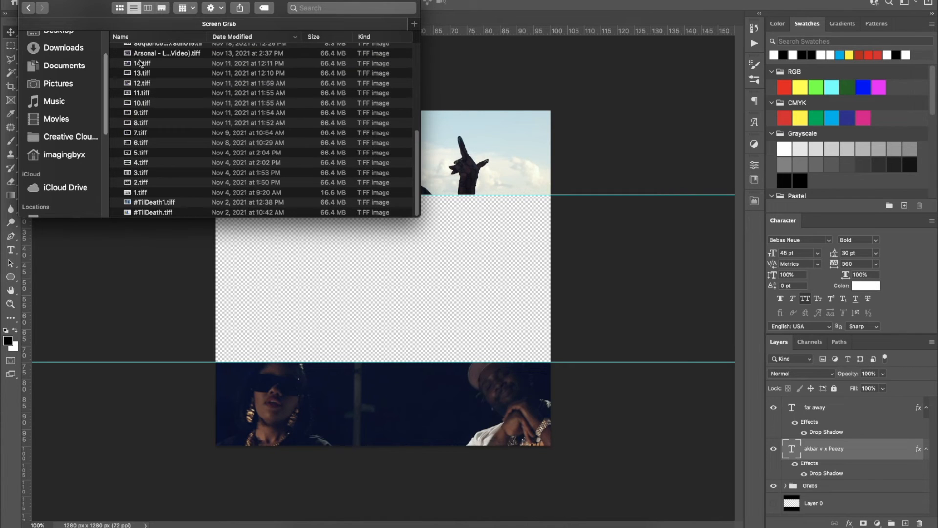
{"action": "scroll", "coordinate": [147, 98], "scroll_direction": "up", "scroll_amount": 10}
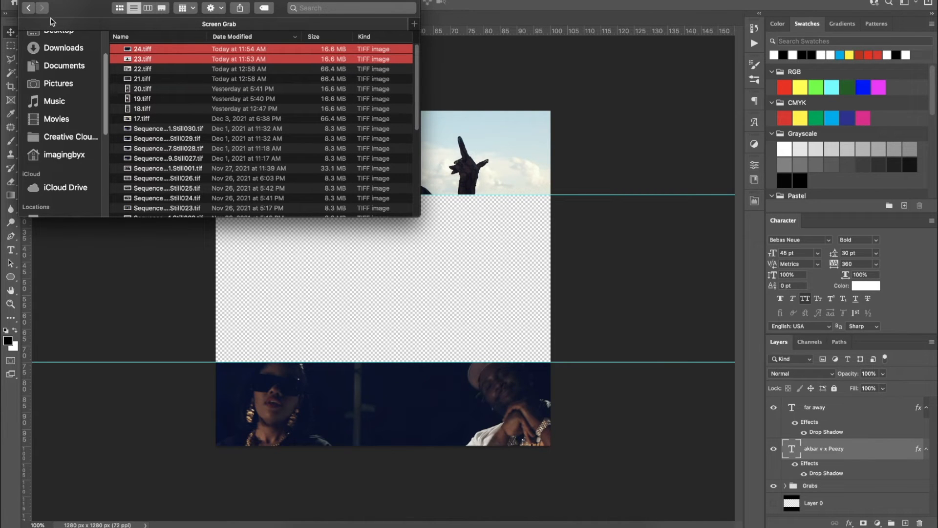
{"action": "left_click", "coordinate": [28, 8]}
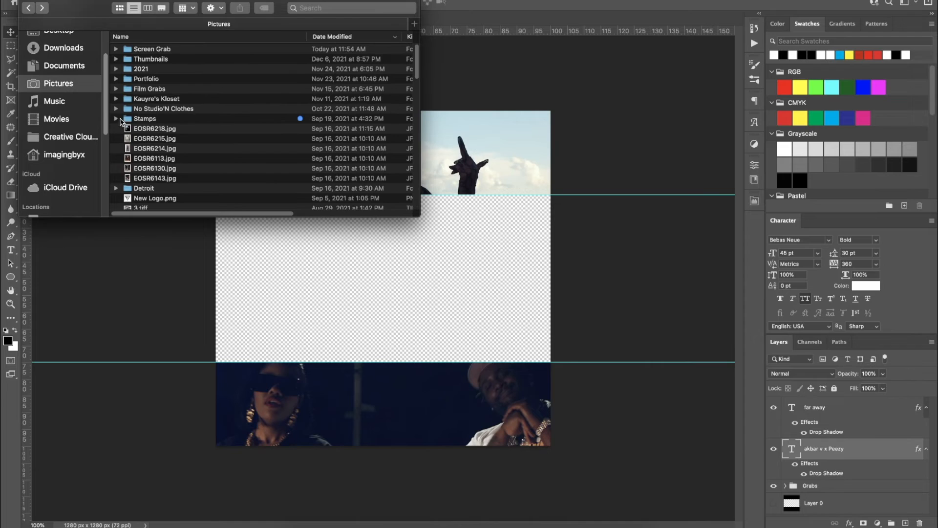
{"action": "left_click", "coordinate": [140, 50]}
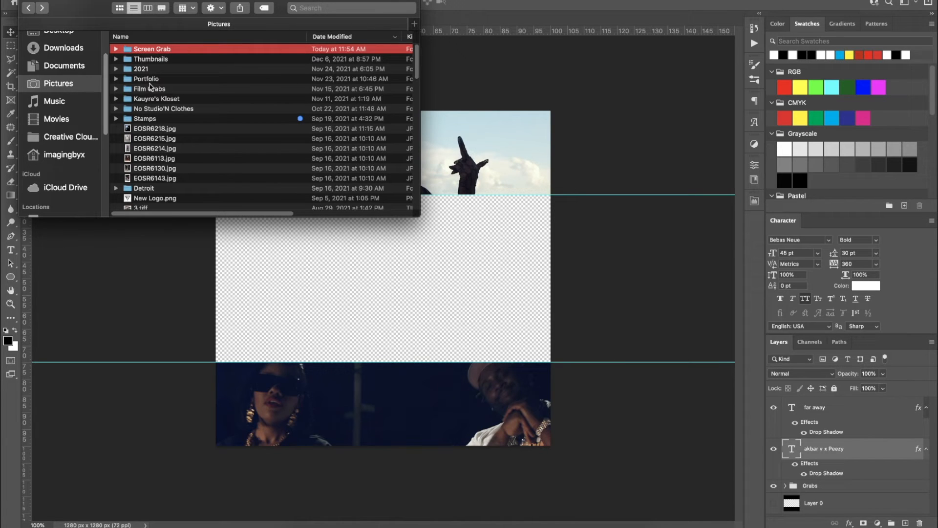
{"action": "double_click", "coordinate": [161, 118]}
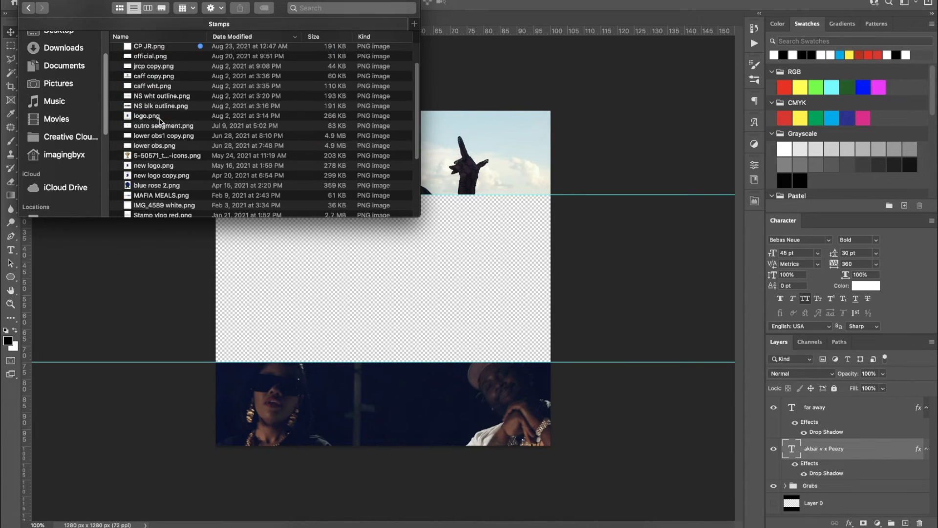
{"action": "scroll", "coordinate": [159, 51], "scroll_direction": "up", "scroll_amount": 2}
{"action": "left_click", "coordinate": [164, 51]}
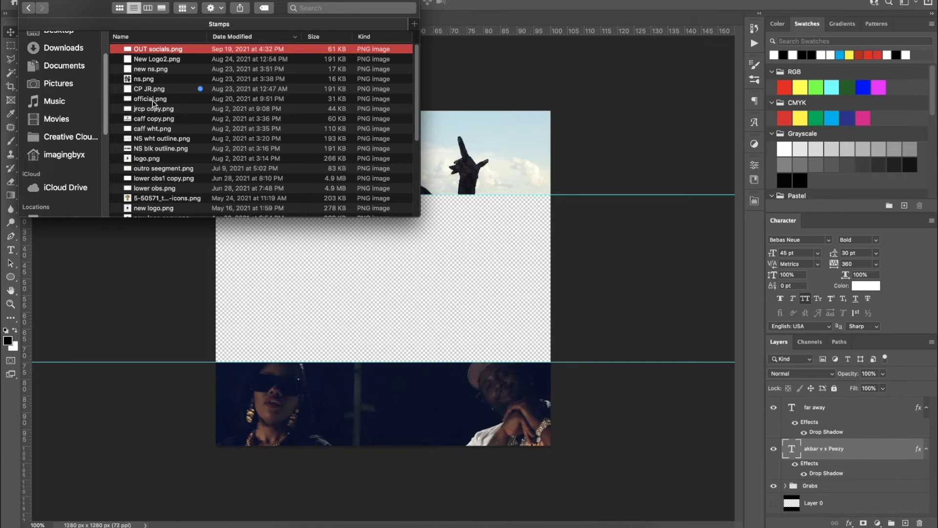
{"action": "left_click_drag", "start_coordinate": [149, 63], "coordinate": [393, 415]}
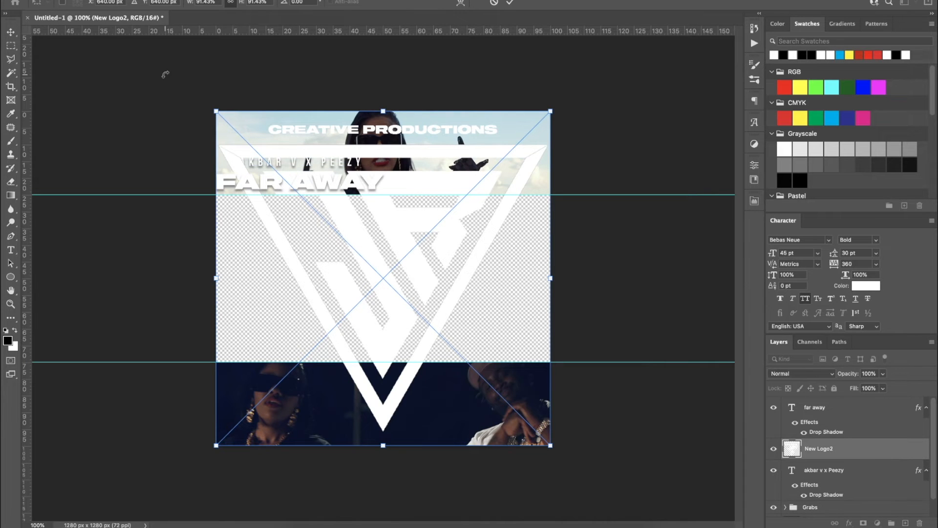
- Scale the logo to about 17.5% and centre it in the lower still at about X 642 px, Y 1138 px
{"action": "left_click_drag", "start_coordinate": [213, 107], "coordinate": [303, 258]}
{"action": "left_click_drag", "start_coordinate": [380, 264], "coordinate": [386, 395]}
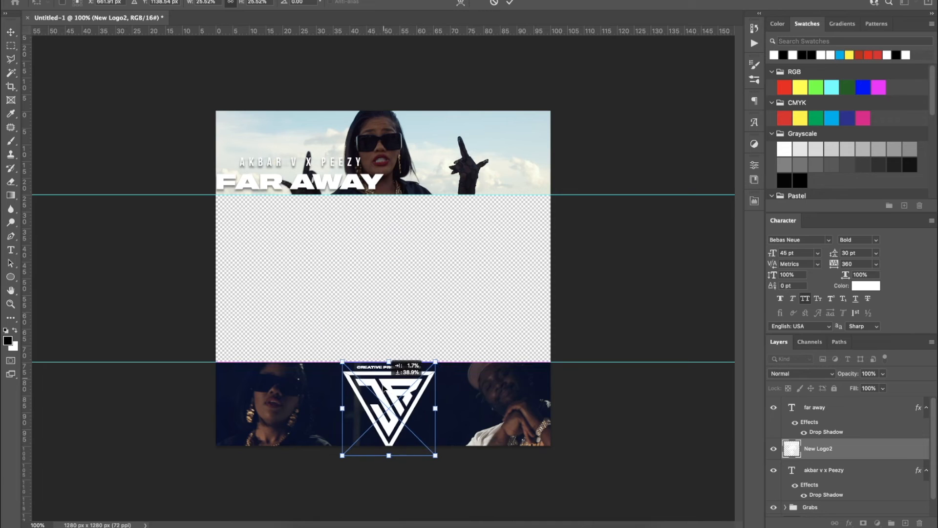
{"action": "left_click_drag", "start_coordinate": [342, 361], "coordinate": [392, 388]}
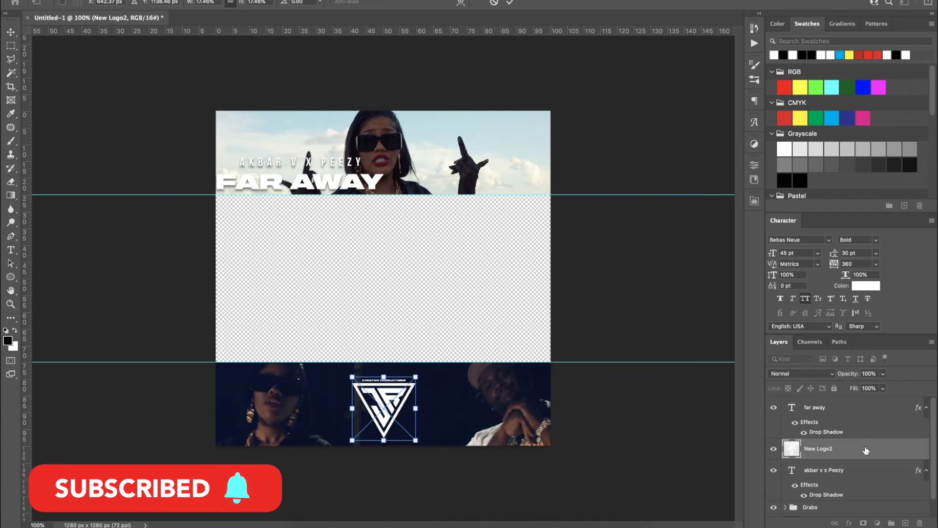
- Commit the logo's placement and add a drop shadow with the existing shadow settings to the New Logo2 layer
{"action": "key", "text": "Return"}
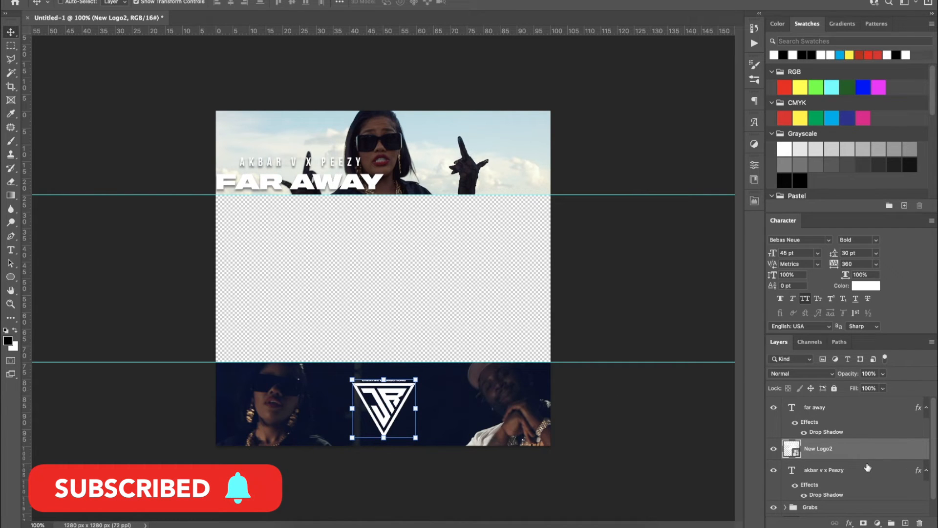
{"action": "double_click", "coordinate": [856, 450]}
{"action": "left_click", "coordinate": [565, 455]}
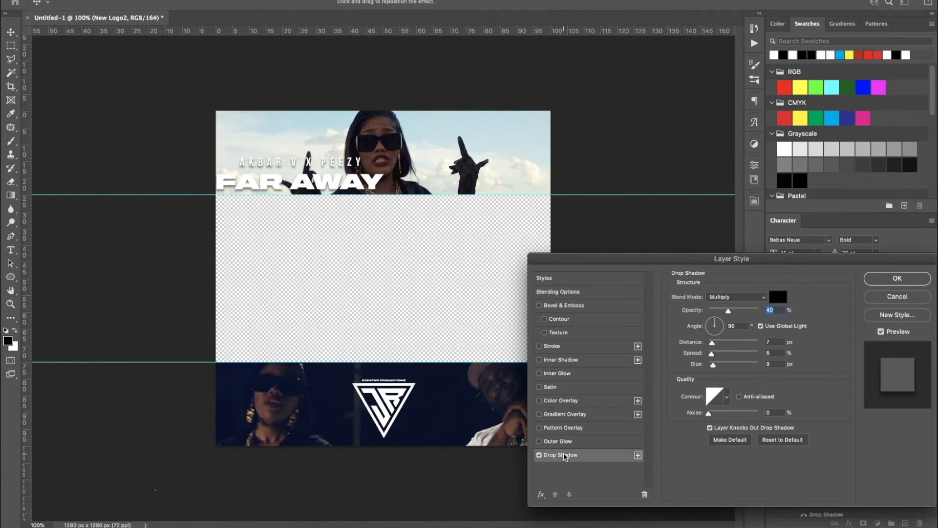
{"action": "left_click", "coordinate": [894, 277]}
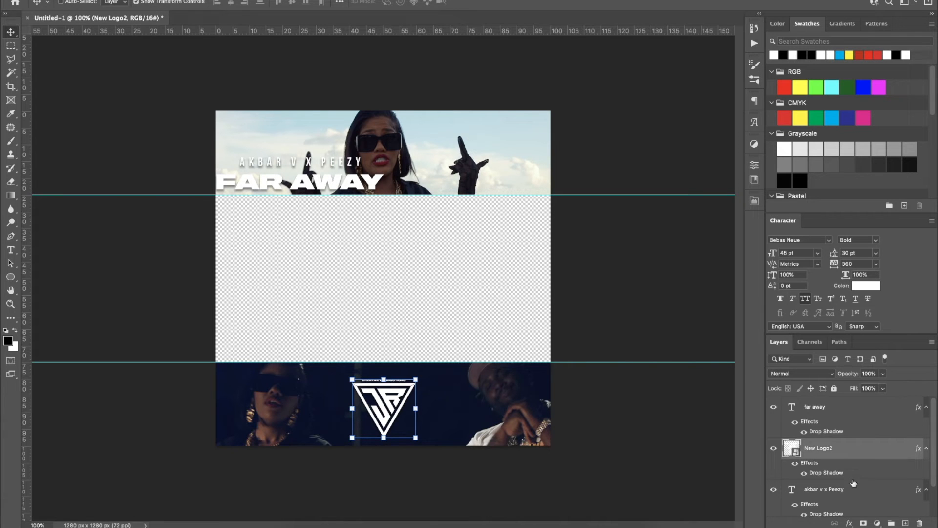
- Save a copy of the template to the Desktop as a PNG with the large file size (fastest saving) option
{"action": "scroll", "coordinate": [853, 489], "scroll_direction": "down", "scroll_amount": 2}
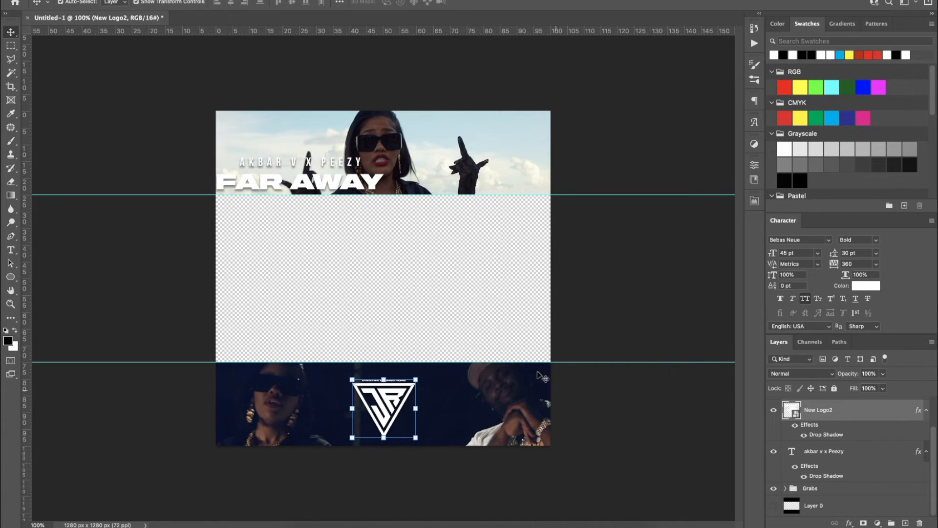
{"action": "key", "text": "super+shift+s"}
{"action": "left_click", "coordinate": [556, 391]}
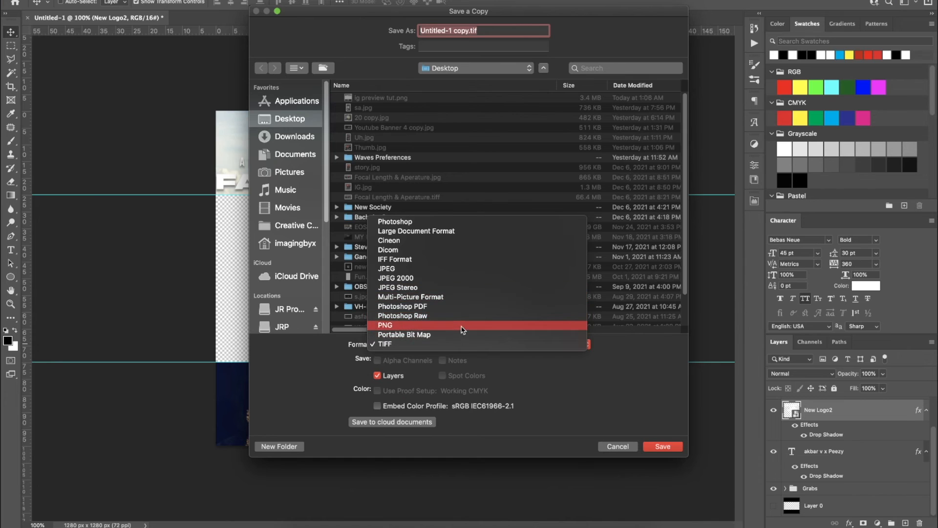
{"action": "left_click", "coordinate": [462, 329]}
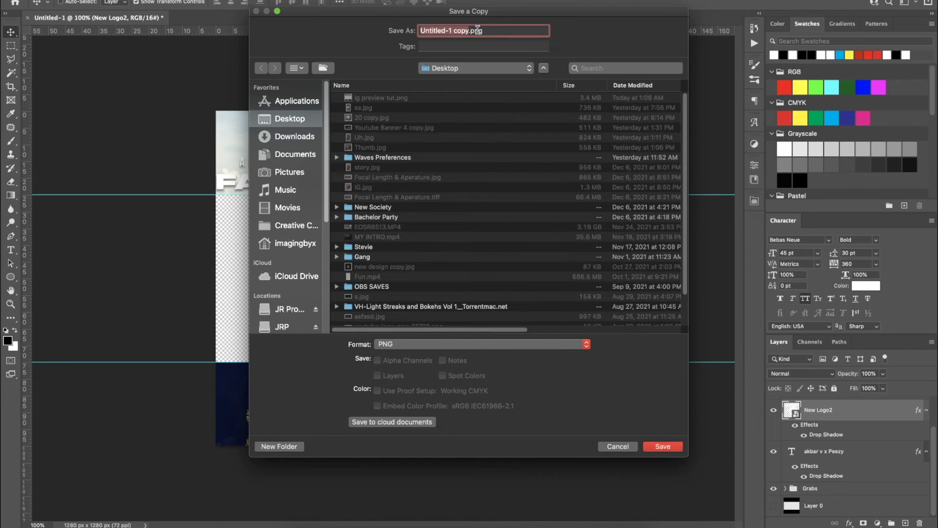
{"action": "left_click", "coordinate": [677, 445]}
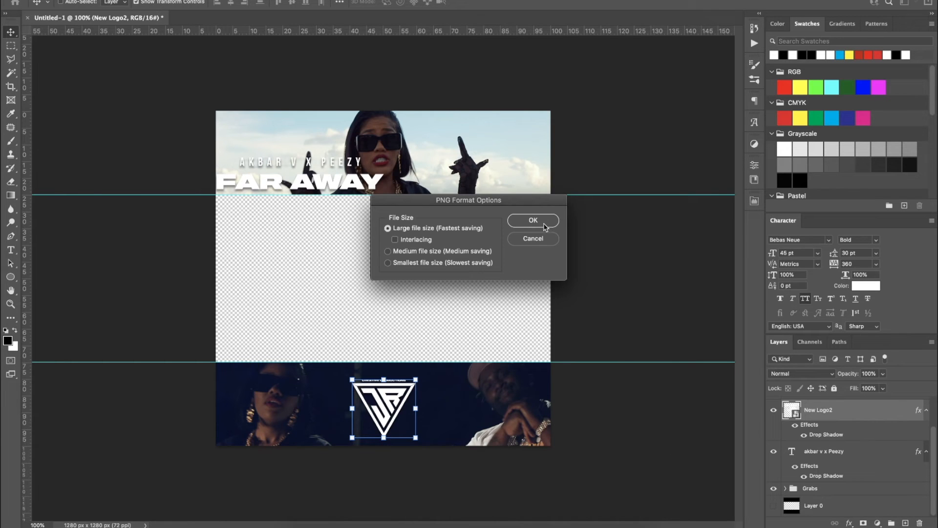
{"action": "left_click", "coordinate": [543, 223]}
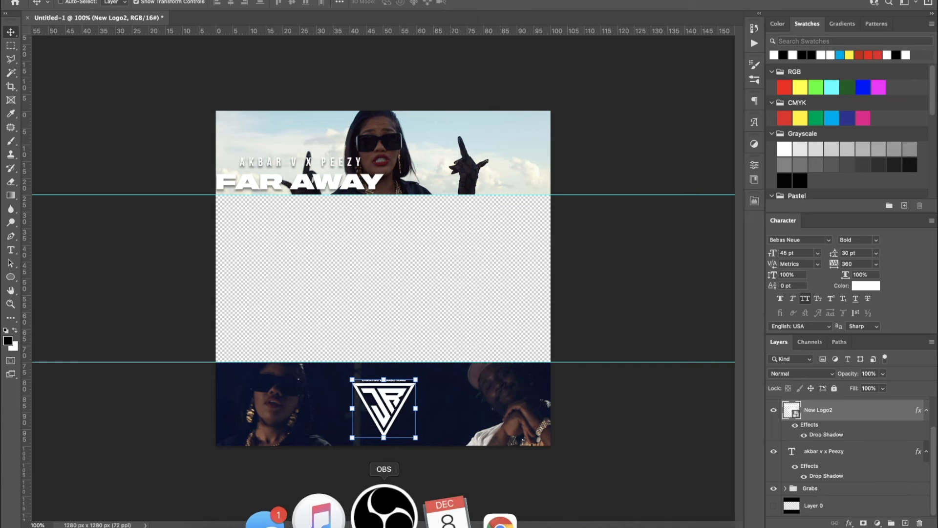
- Switch to Final Cut Pro and open the settings for a new project in the 12-7-21 event
{"action": "left_click", "coordinate": [487, 524]}
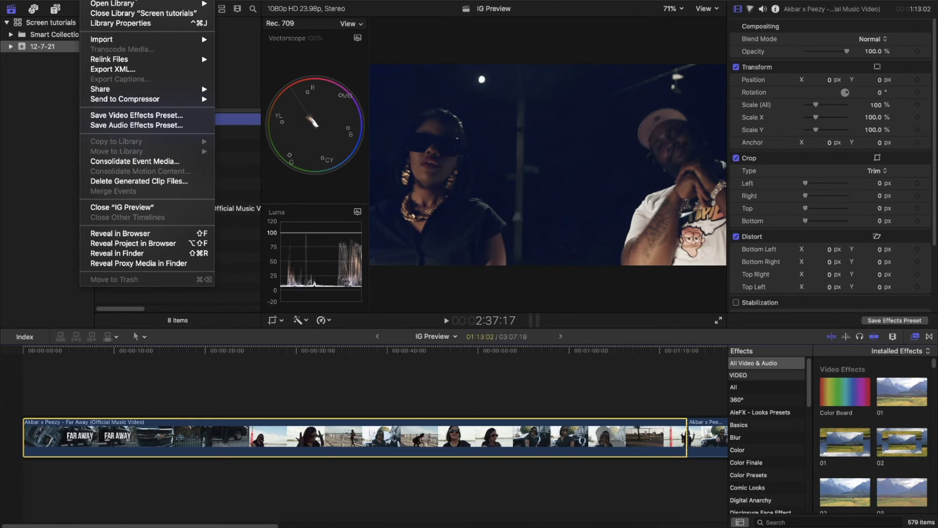
{"action": "mouse_move", "coordinate": [131, 1]}
{"action": "left_click", "coordinate": [244, 1]}
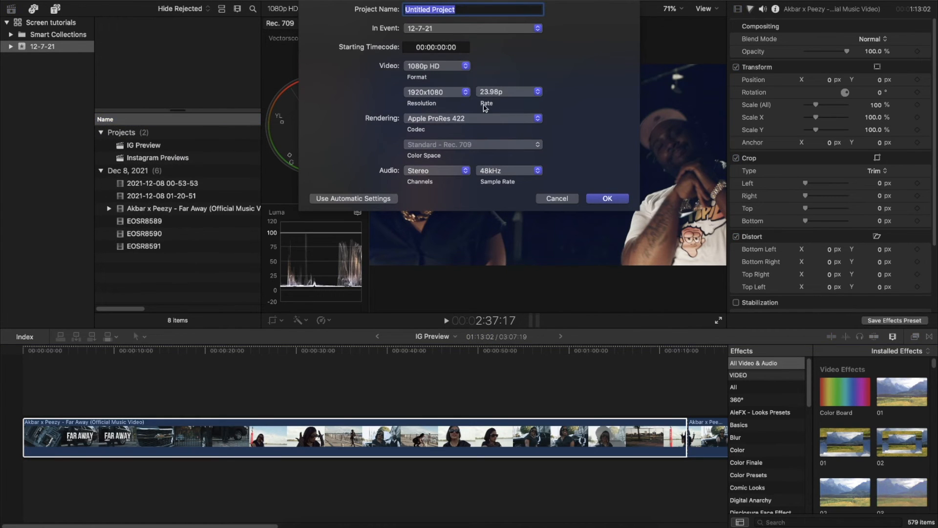